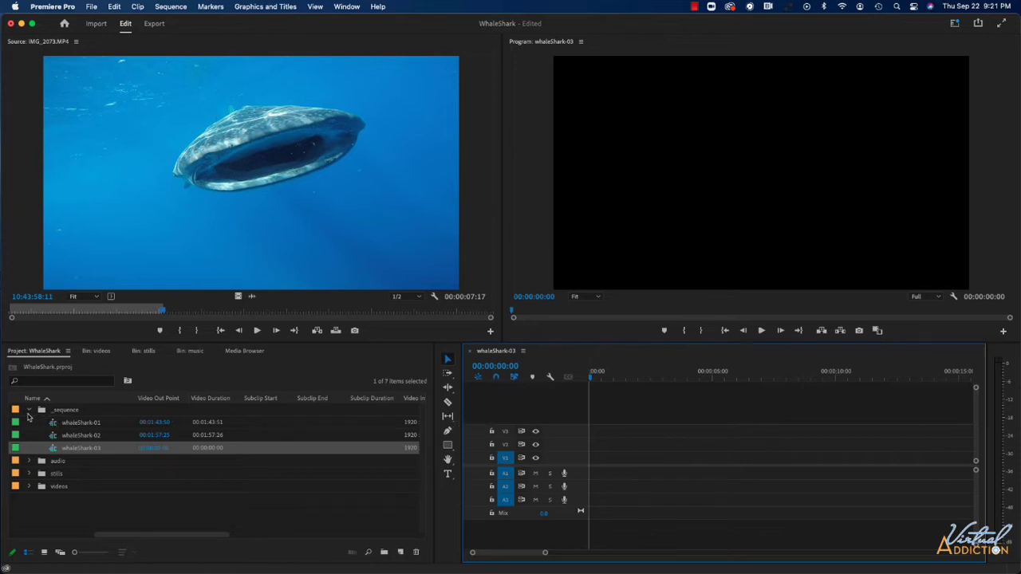
Step: Place the energy hip-hop intro clip from the audio music bin at the start of track A1 and enlarge the track
click(31, 411)
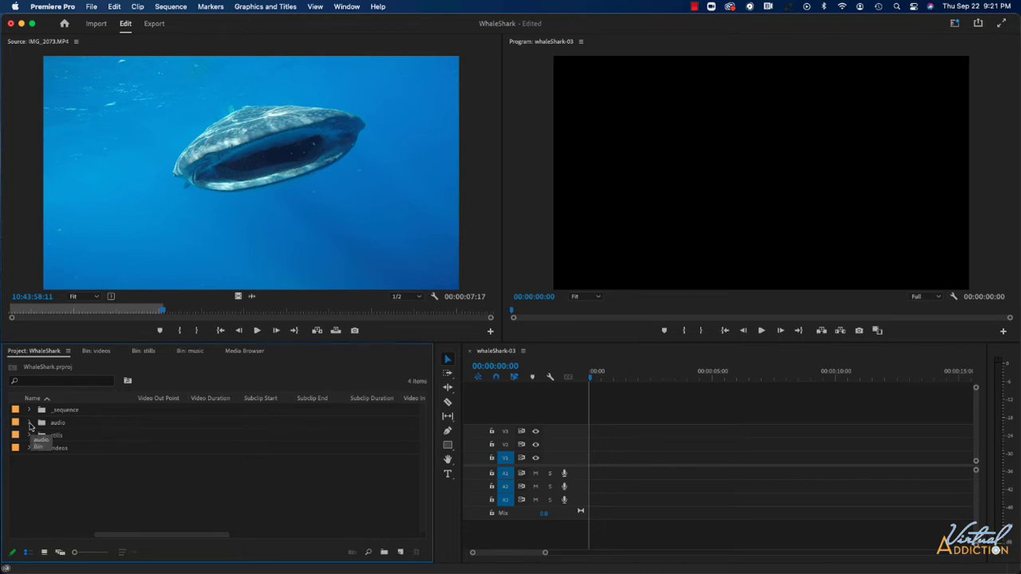
click(30, 423)
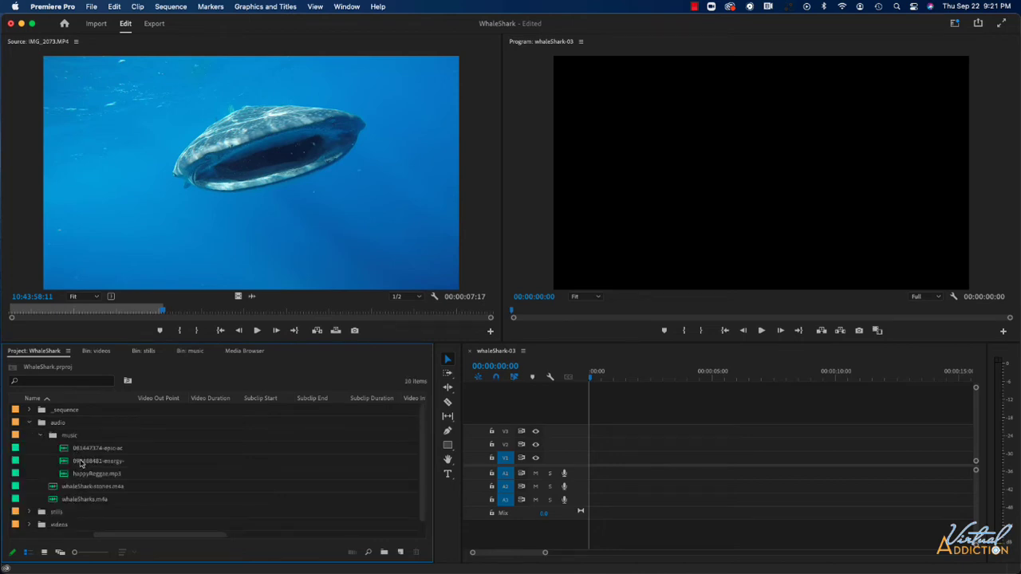
mouse_move(80, 463)
mouse_down()
mouse_move(604, 486)
mouse_move(591, 482)
mouse_up()
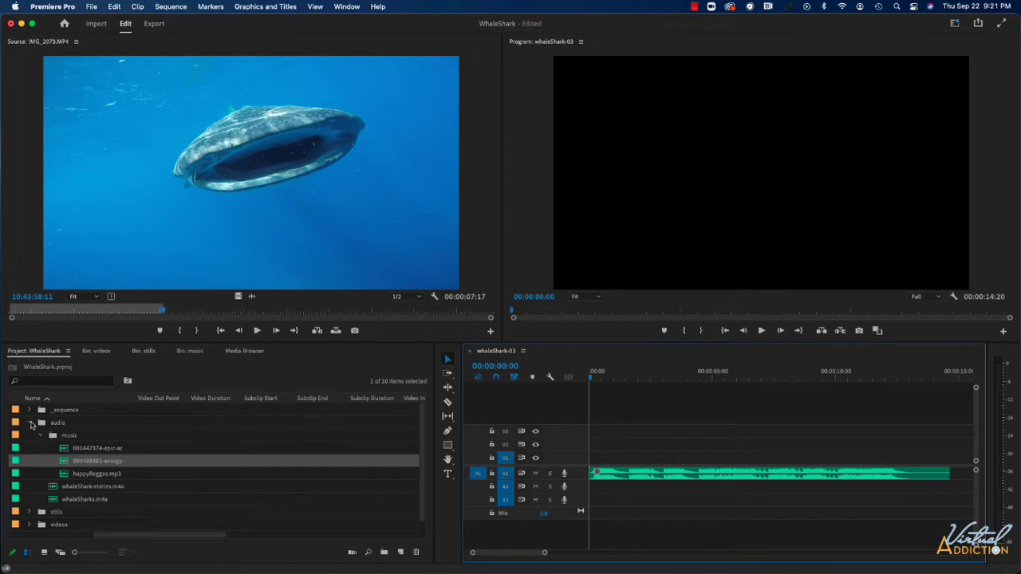
click(31, 422)
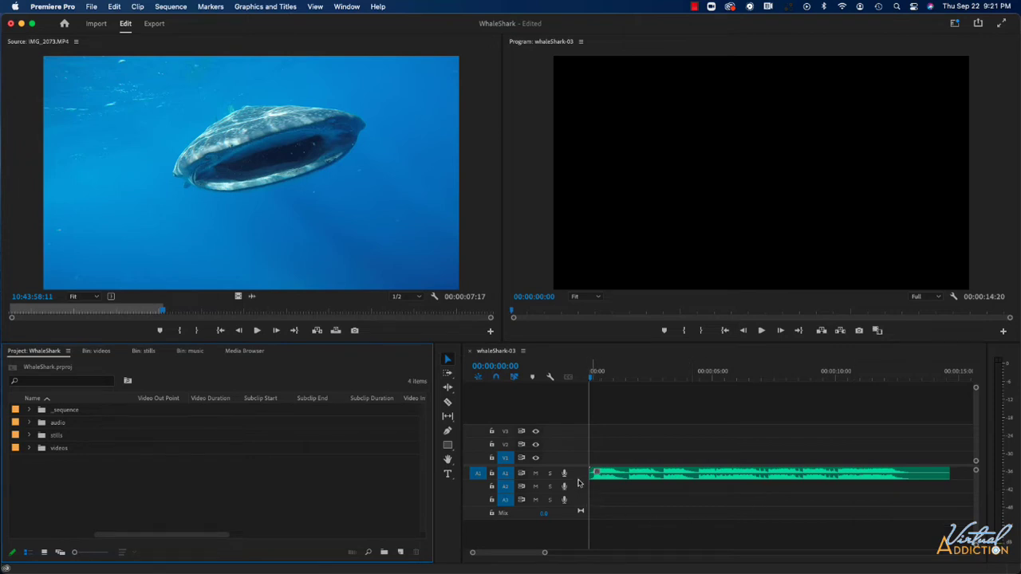
drag(580, 479, 580, 509)
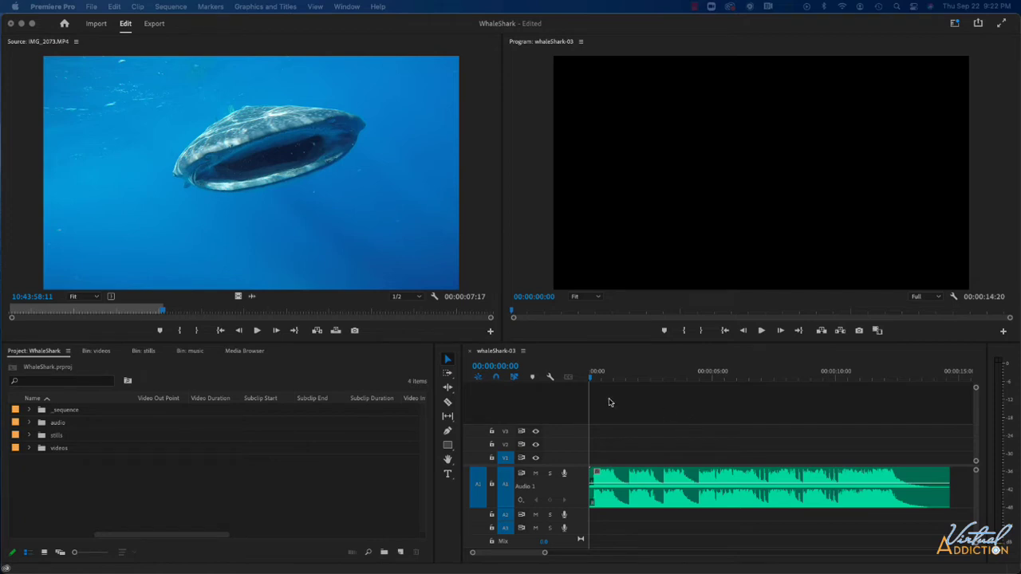
Step: Add a sequence marker at 00:00:00:00, and play the music through, marking eight main beats on the fly
click(591, 380)
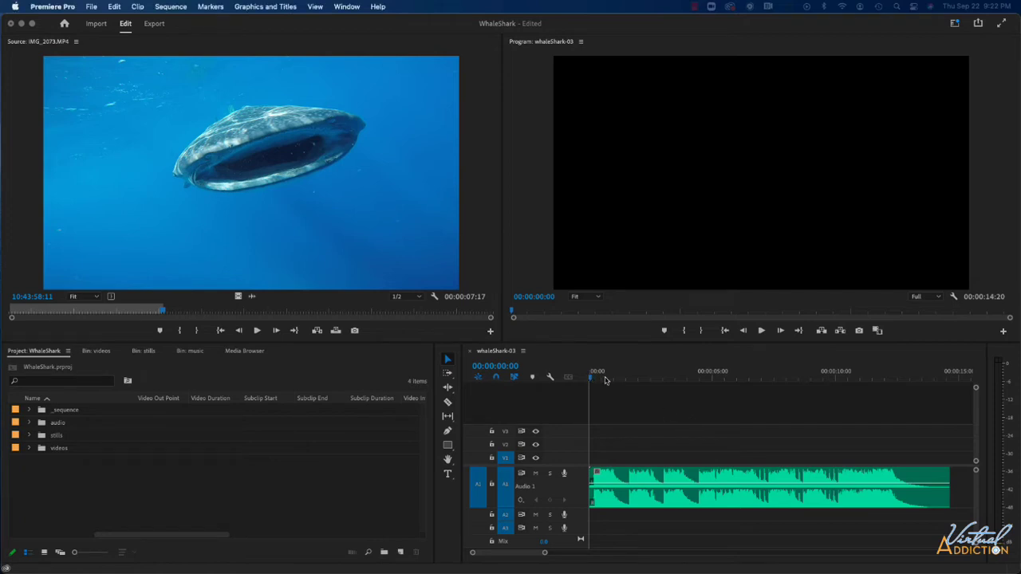
click(590, 365)
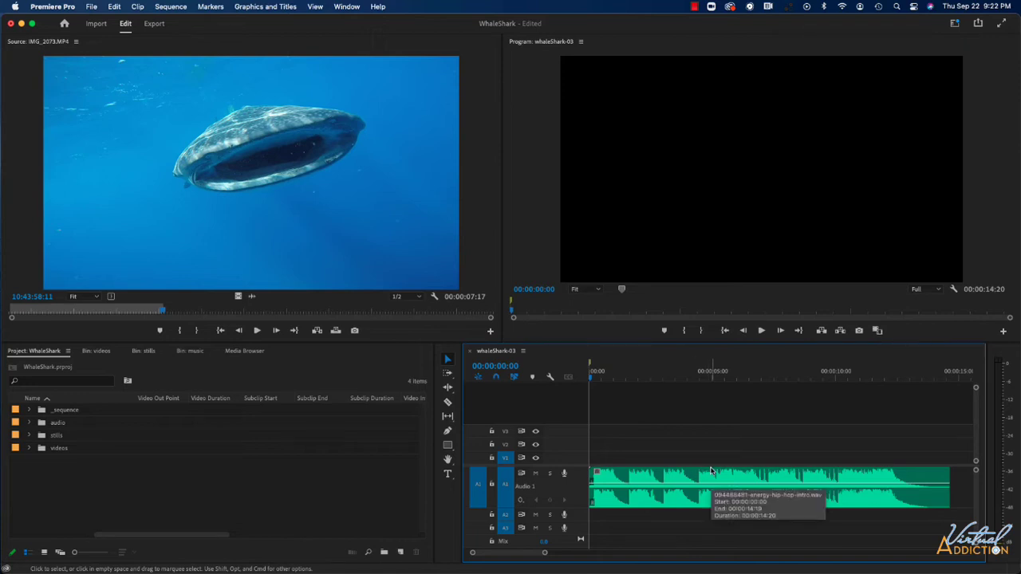
key(space)
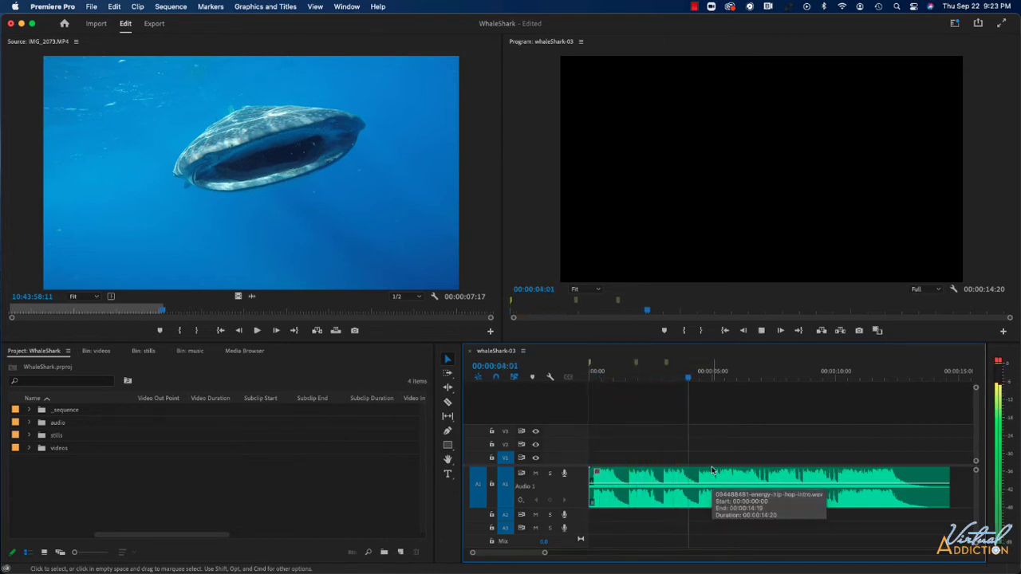
key(m)
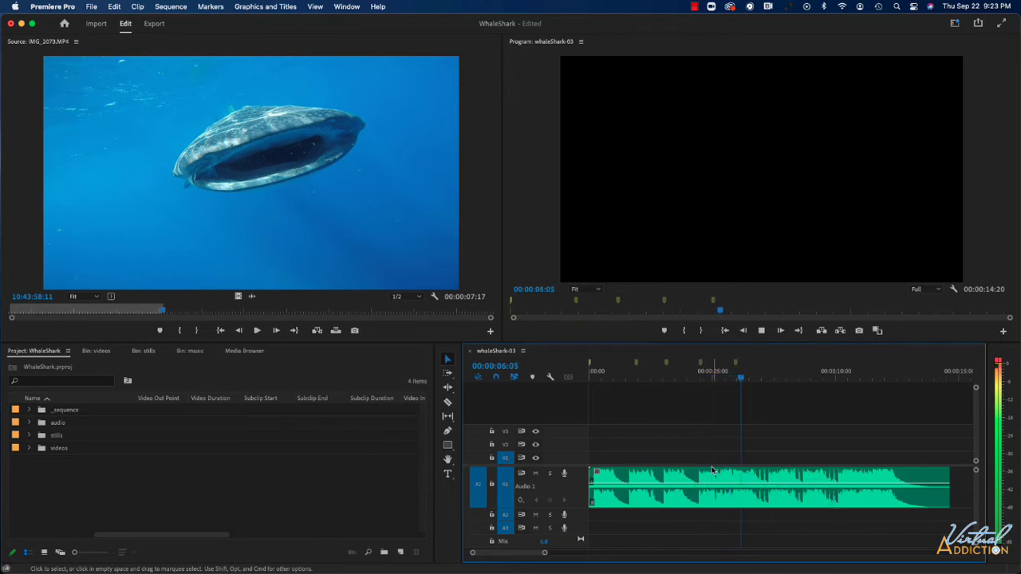
key(m)
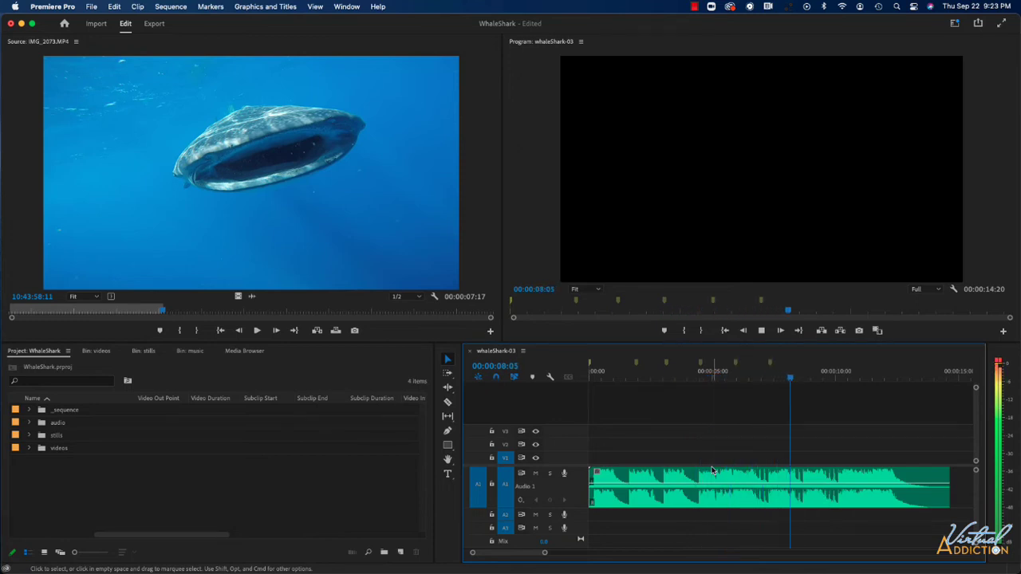
key(m)
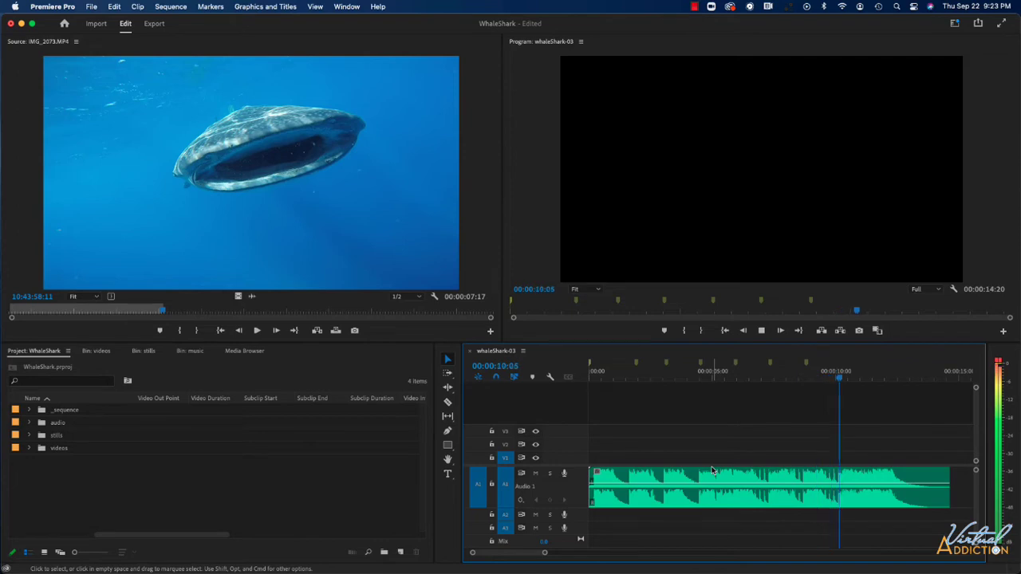
key(m)
key(m)
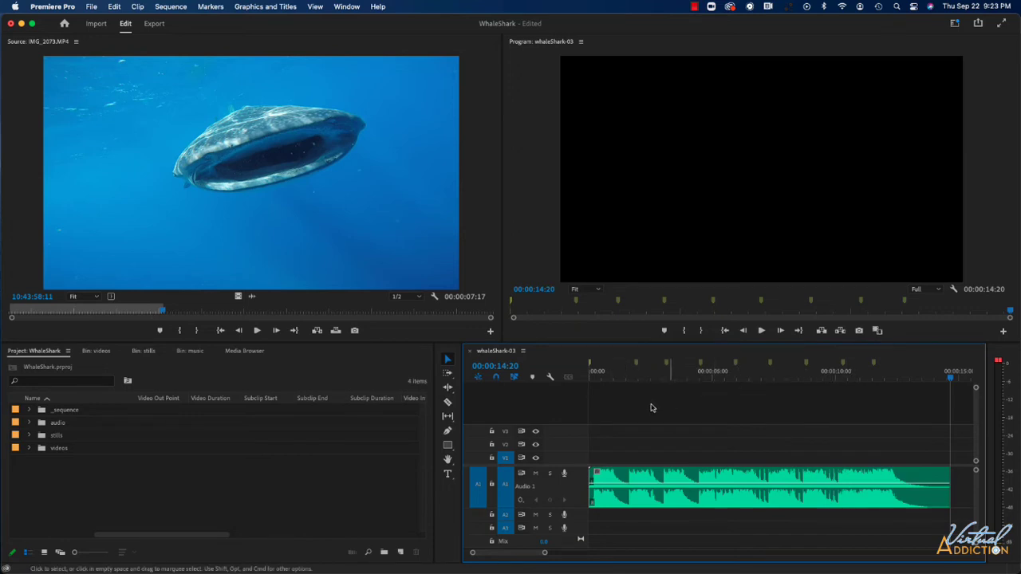
Step: Align the second marker with the waveform beat at 00:00:01:19 and the third marker with the beat at 00:00:03:01
click(636, 367)
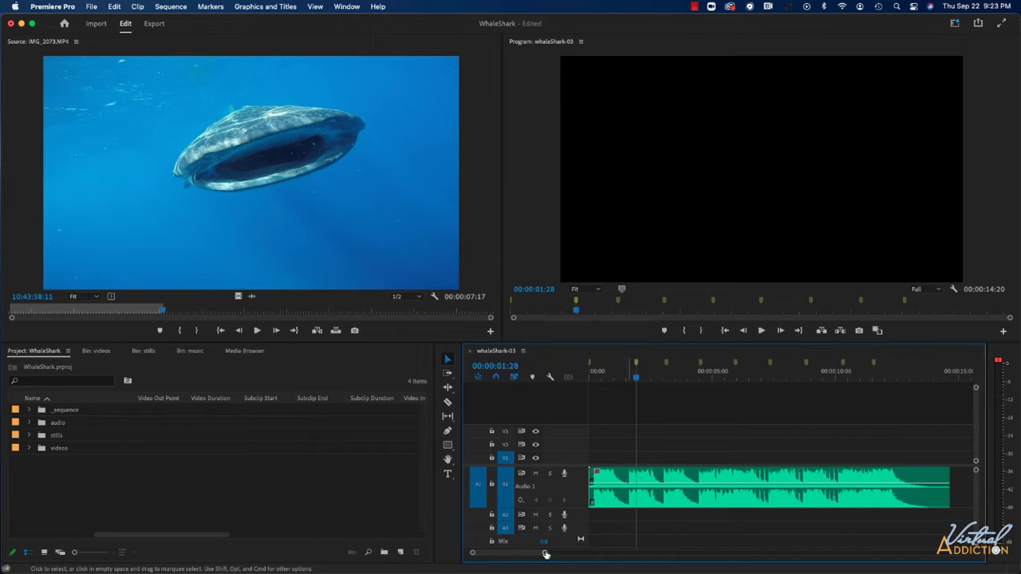
key(equal)
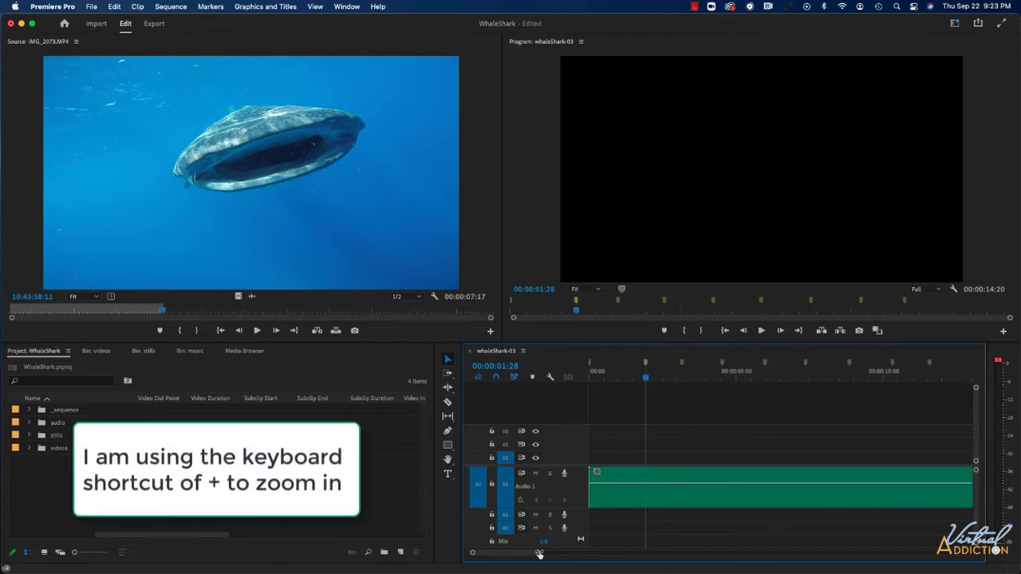
key(equal)
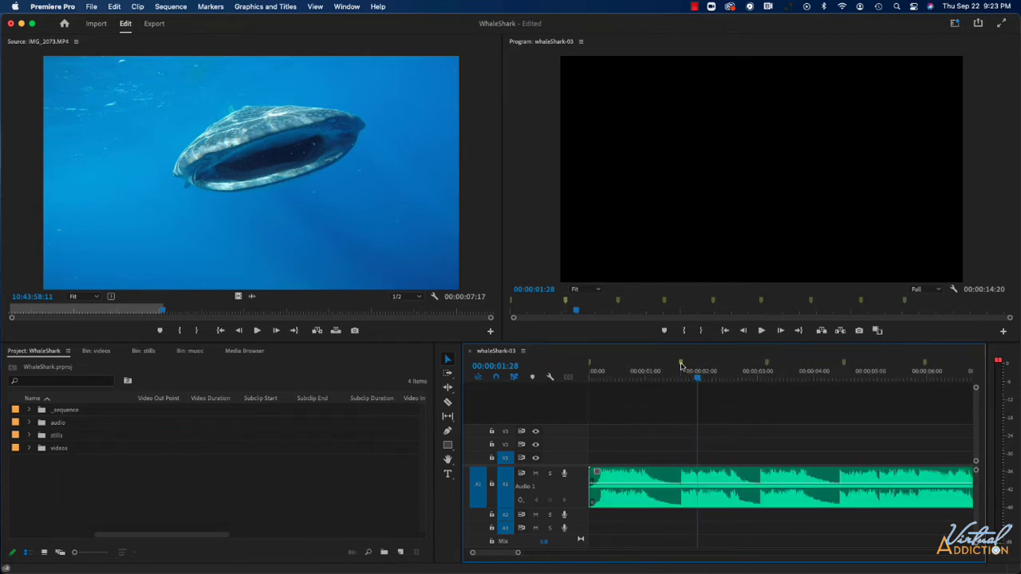
click(681, 366)
click(768, 366)
drag(767, 365, 758, 368)
click(759, 367)
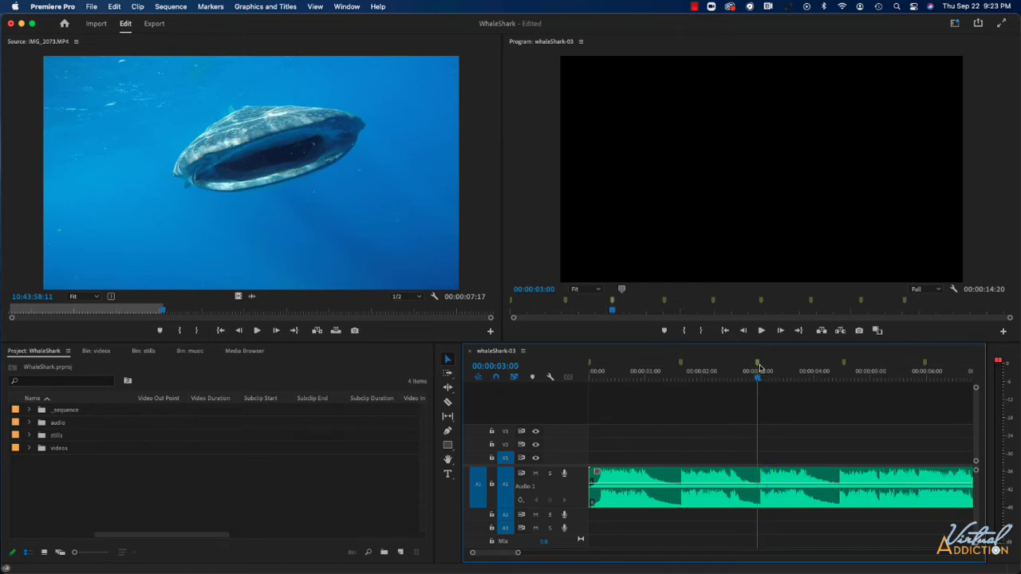
click(759, 381)
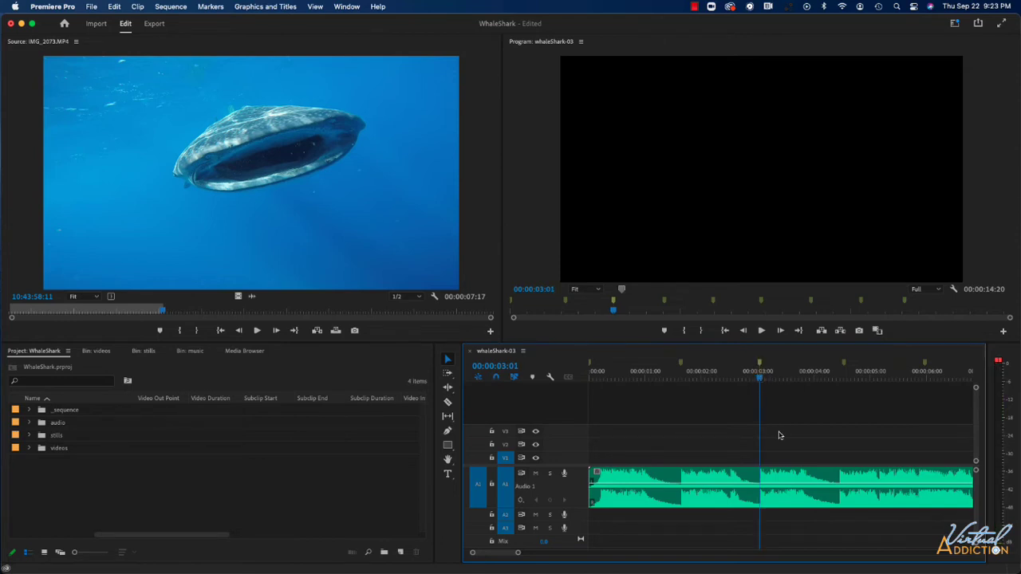
Step: Align the fourth marker with the waveform beat at 00:00:04:13 and the fifth marker with the beat at 00:00:05:26
click(845, 371)
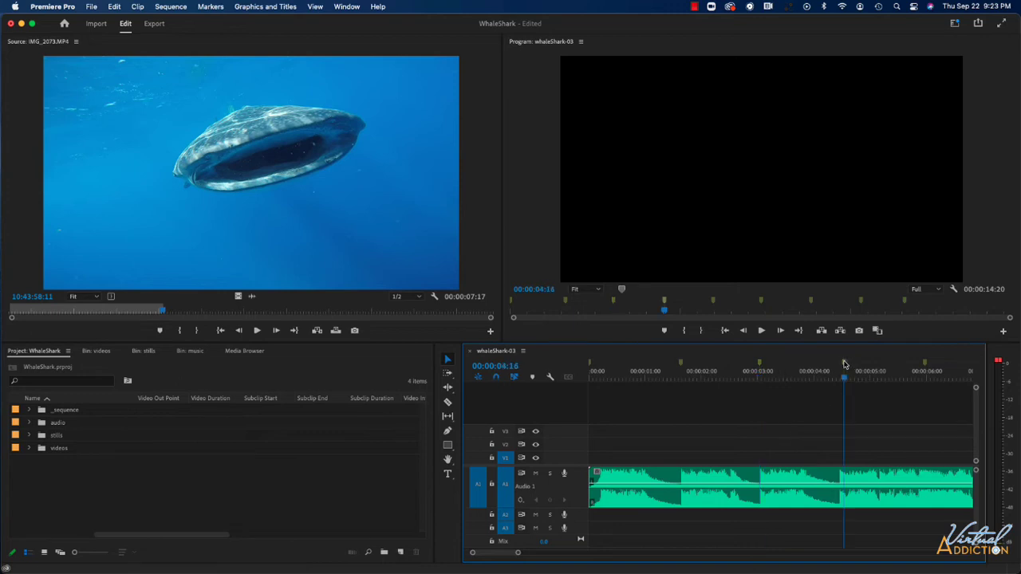
click(837, 379)
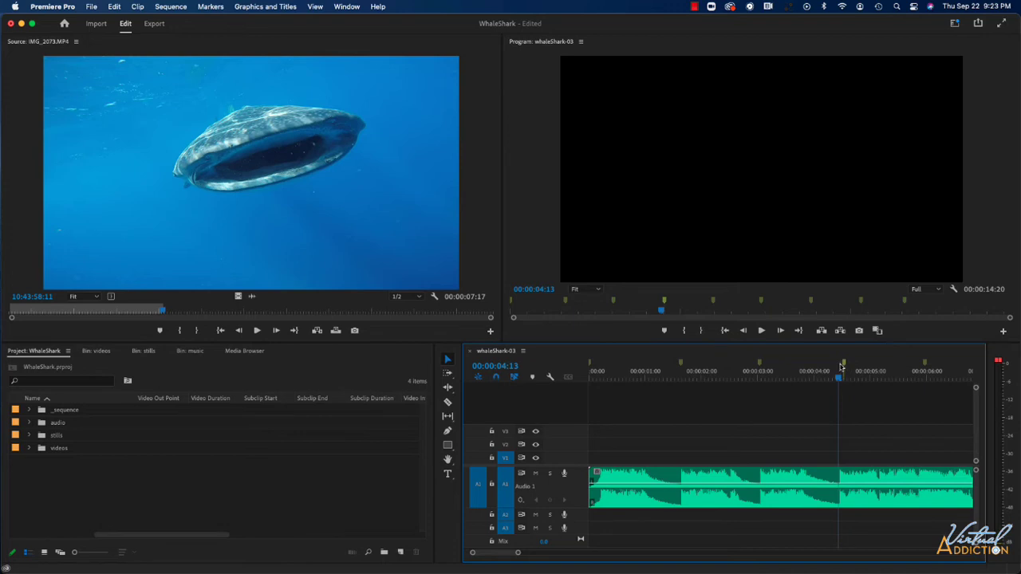
drag(844, 364, 838, 364)
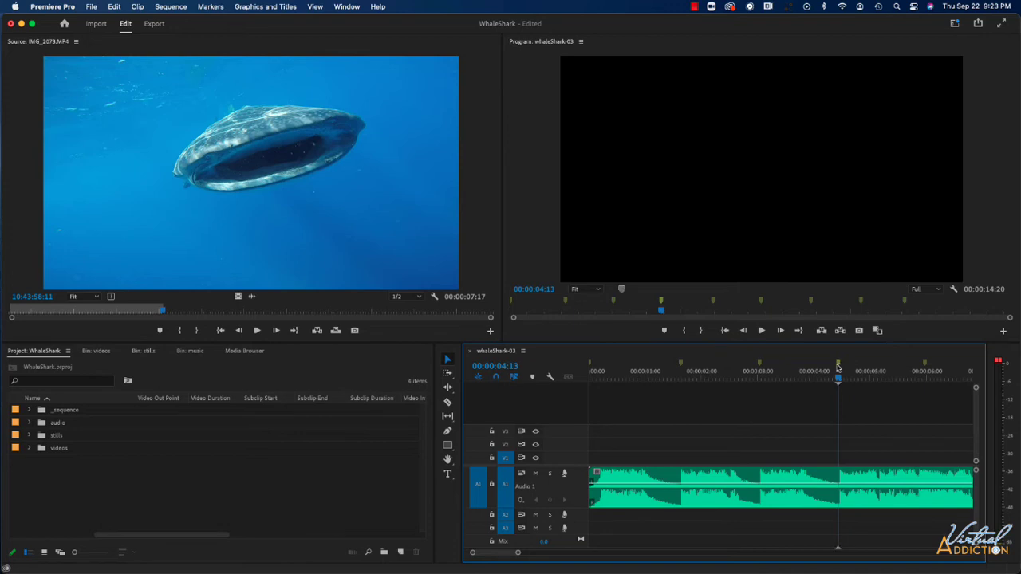
click(925, 364)
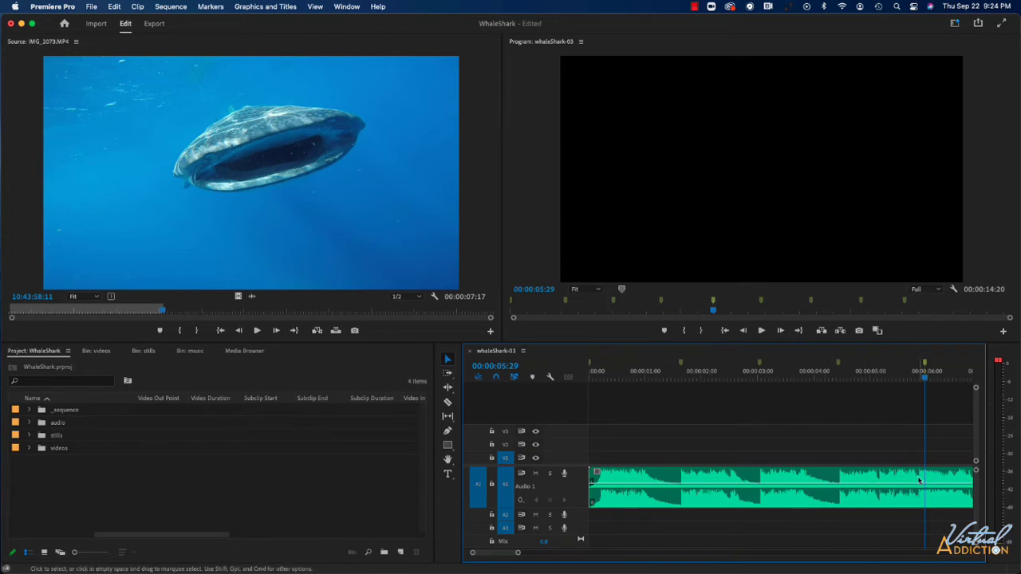
click(917, 381)
key(Left)
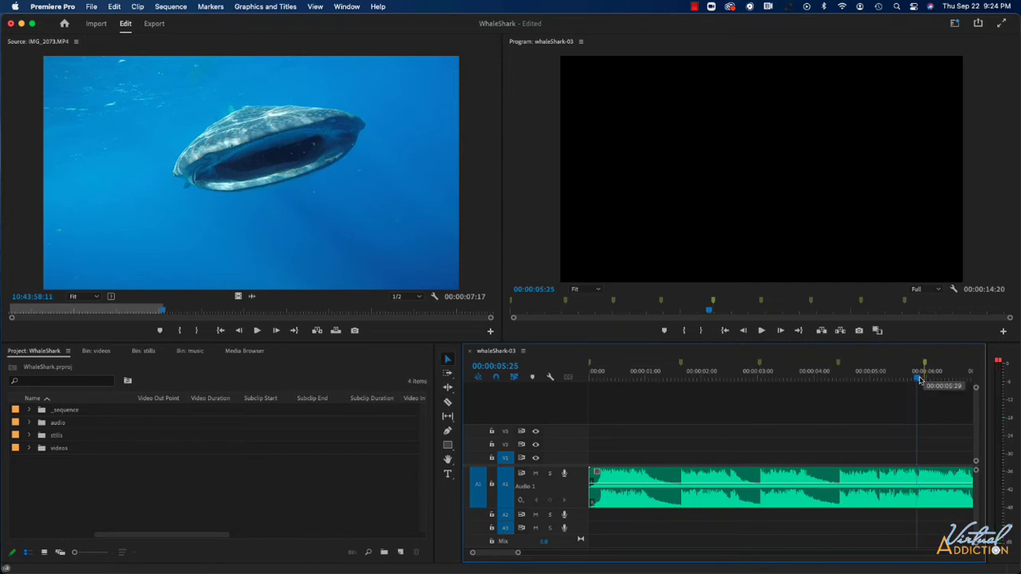
key(Right)
Step: Align the last four markers with their waveform beats, setting the sixth to 00:00:07:09, the eighth to 00:00:10:03 and the ninth to 00:00:11:16
scroll(893, 422, down, 5)
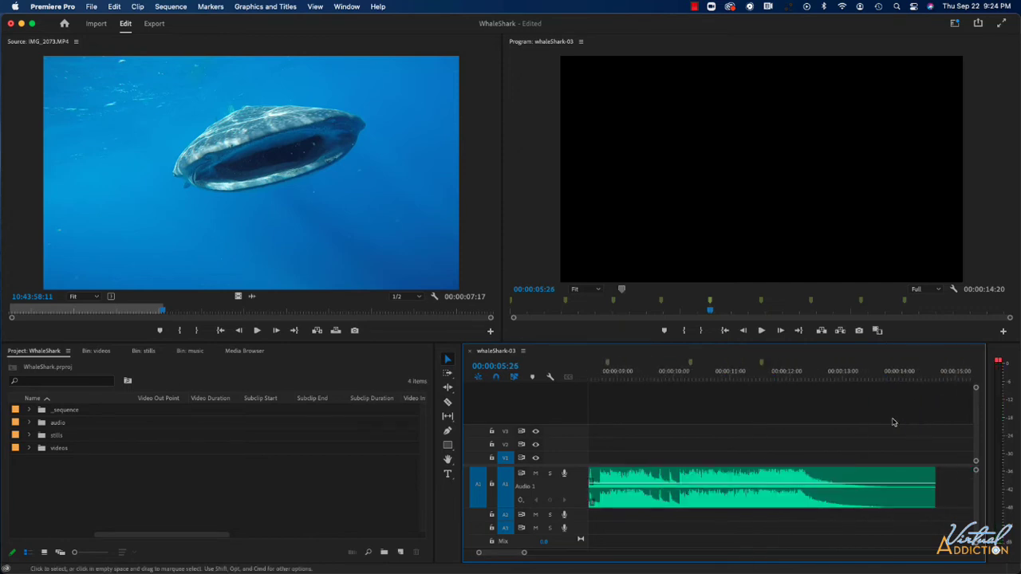
scroll(893, 422, up, 5)
click(760, 369)
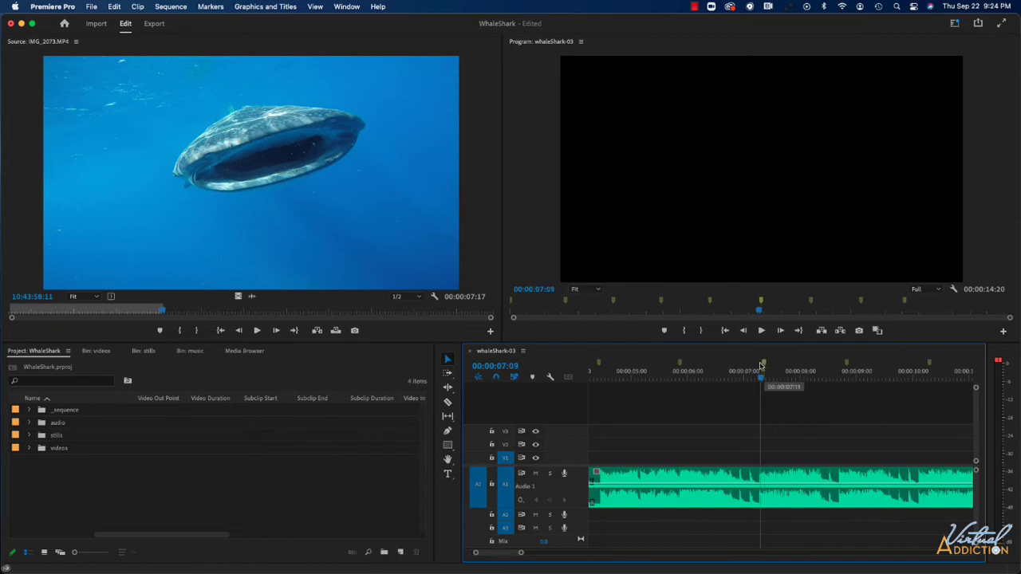
mouse_move(761, 368)
mouse_down()
mouse_move(847, 367)
mouse_move(839, 365)
mouse_move(919, 379)
mouse_move(918, 364)
mouse_up()
scroll(891, 387, down, 5)
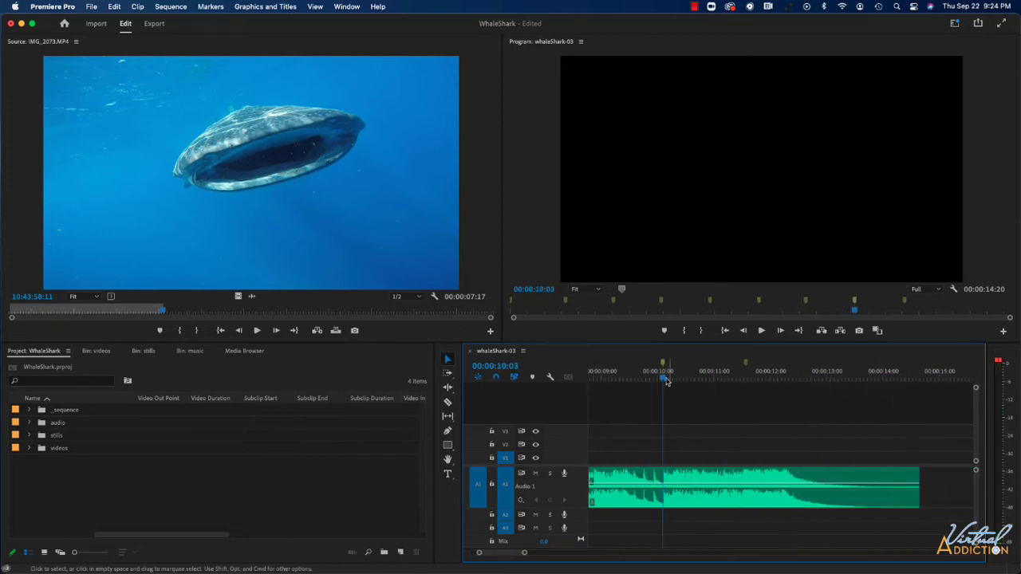
drag(666, 381, 743, 376)
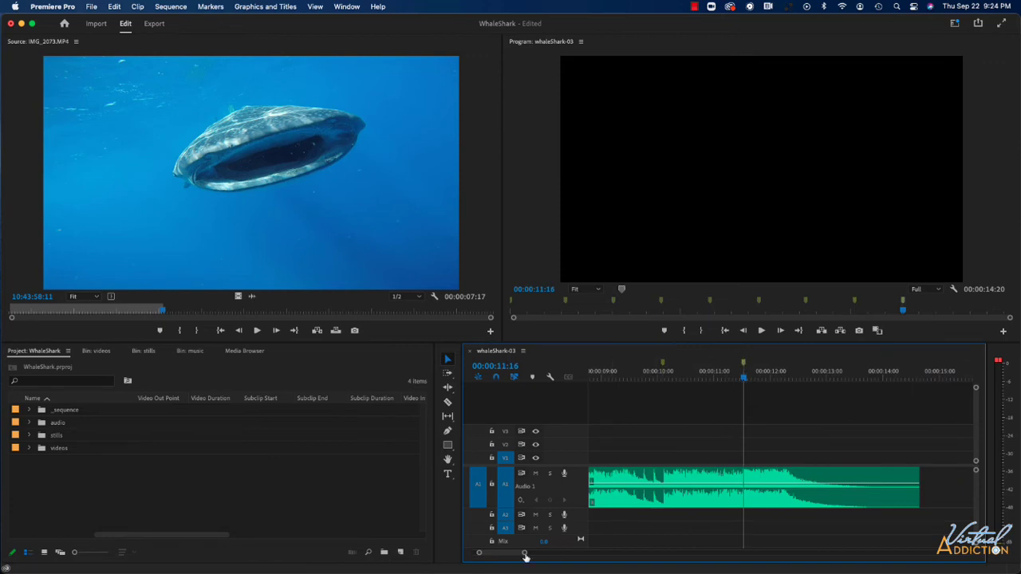
Step: Show the whole music clip in the timeline and return the playhead to 00:00:00:00
drag(525, 554, 542, 556)
scroll(638, 535, left, 3)
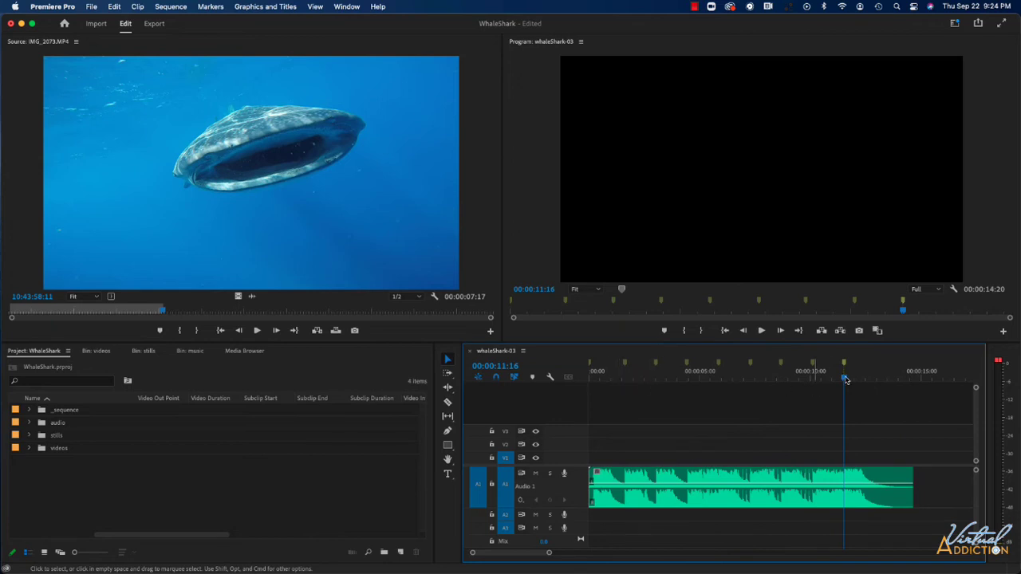
drag(844, 379, 580, 380)
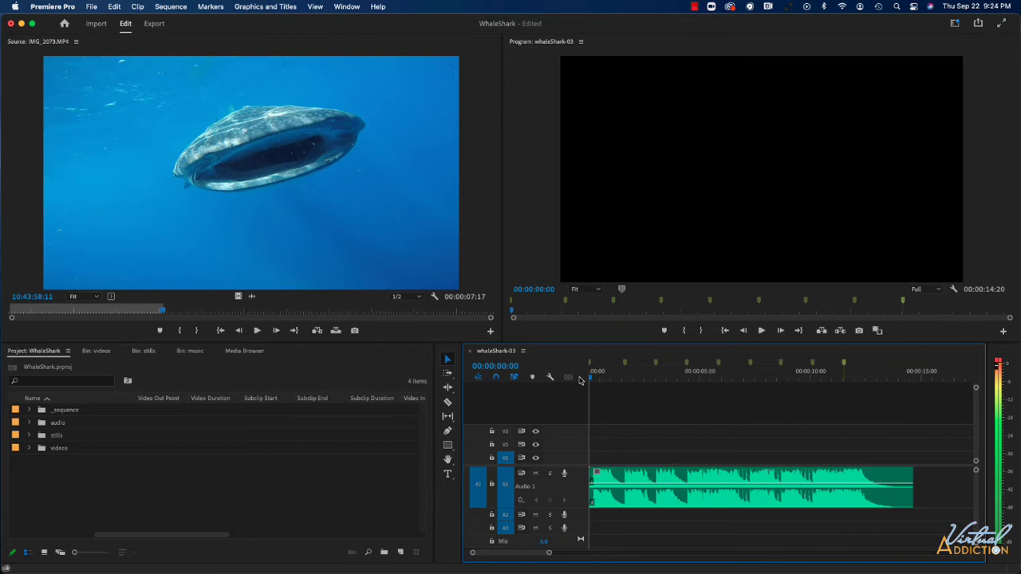
Step: Open the videos bin and maximize it to show all its clip thumbnails
double_click(41, 449)
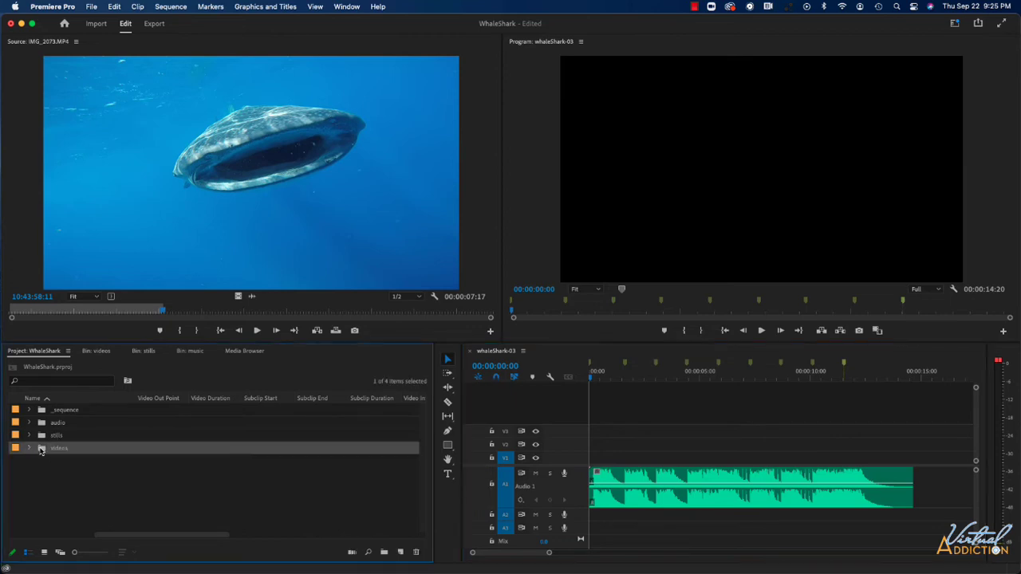
click(94, 431)
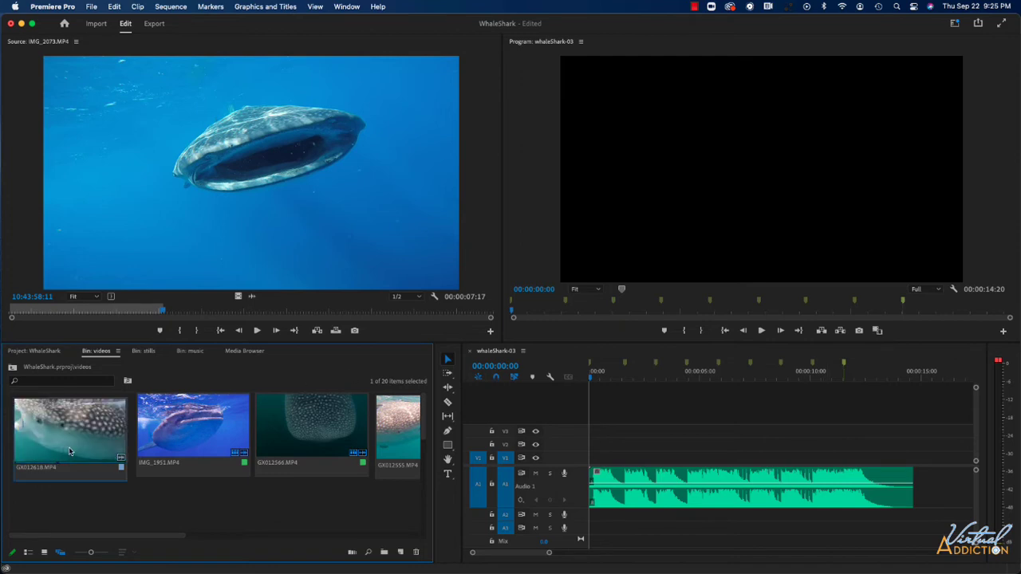
click(183, 494)
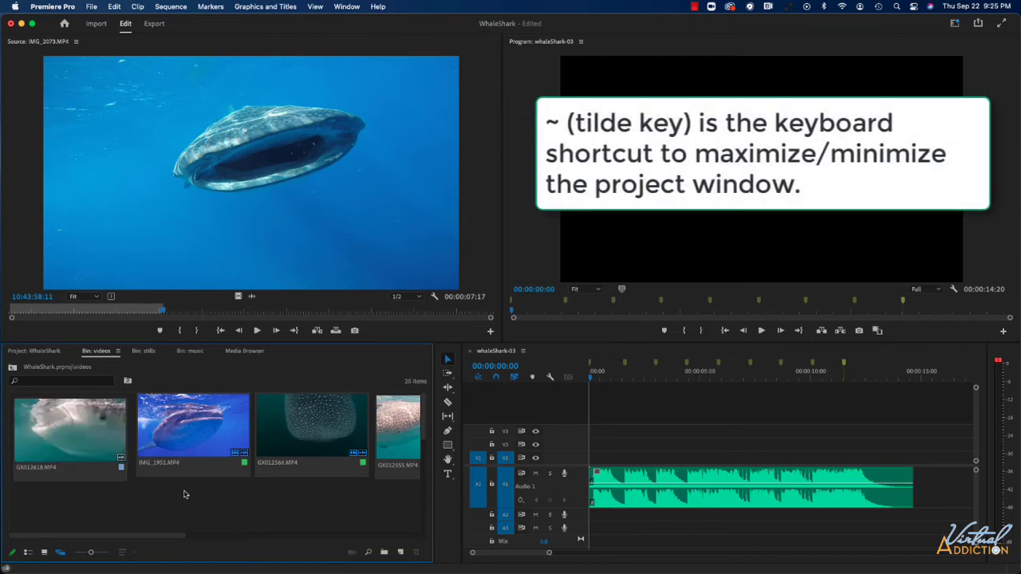
key(grave)
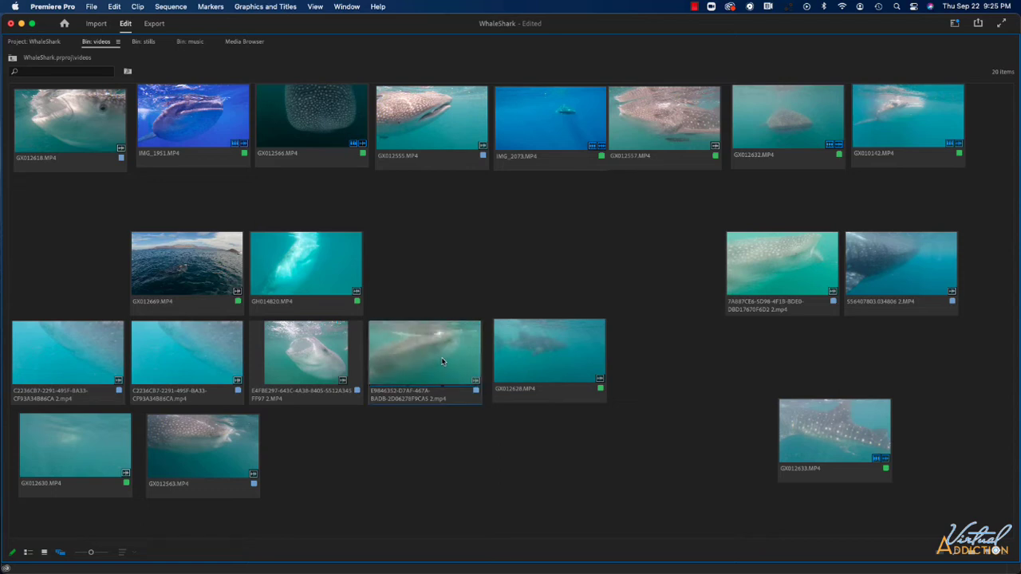
Step: Move the E9846352 clip thumbnail to the end of the bin's top row, beside GX010142.MP4
drag(442, 361, 944, 114)
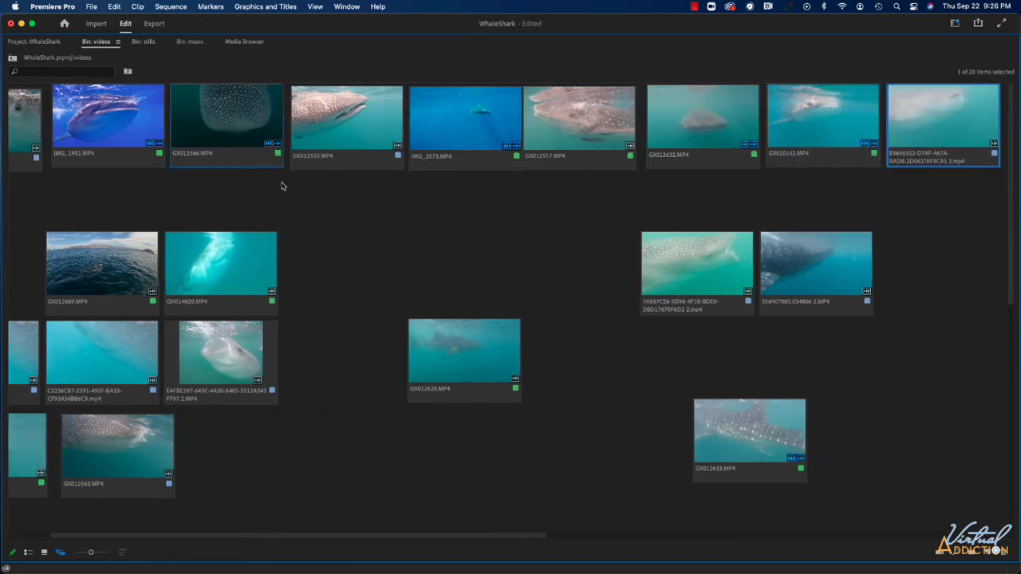
scroll(283, 186, right, 10)
scroll(285, 186, left, 11)
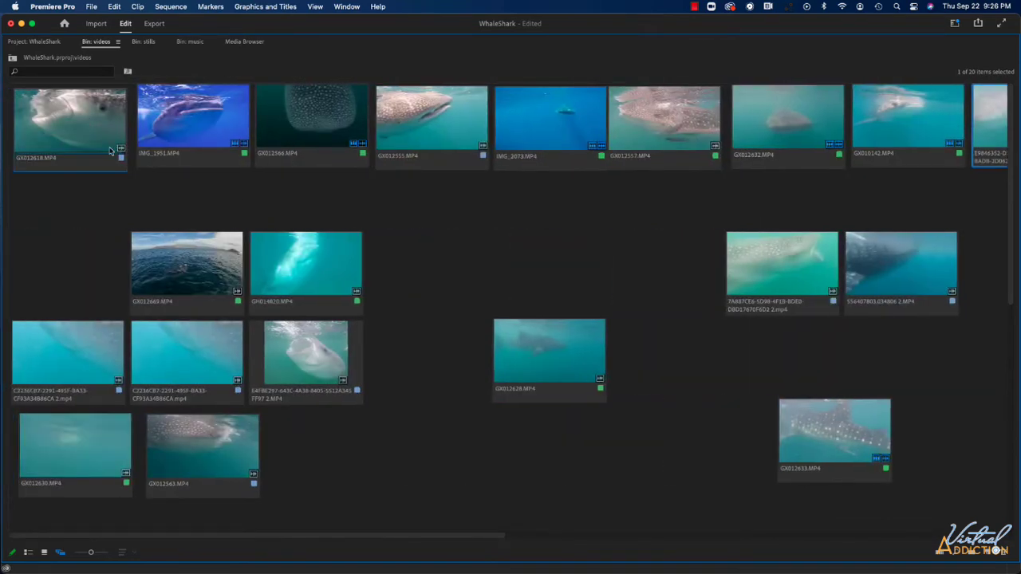
Step: Restore the videos bin to its normal size and select the top-row clips from GX012618.MP4 through the E9846352 clip in order
key(grave)
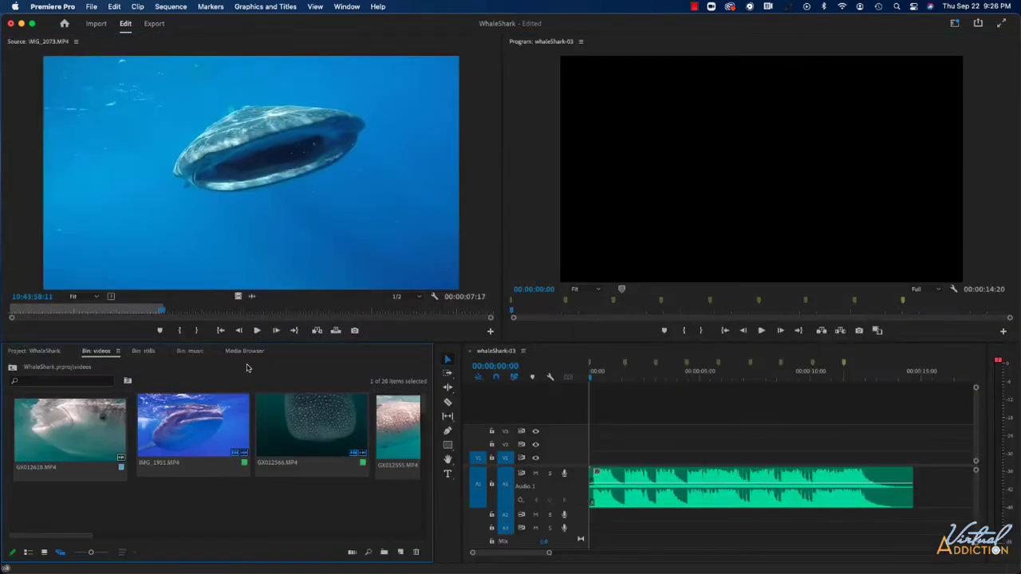
click(50, 437)
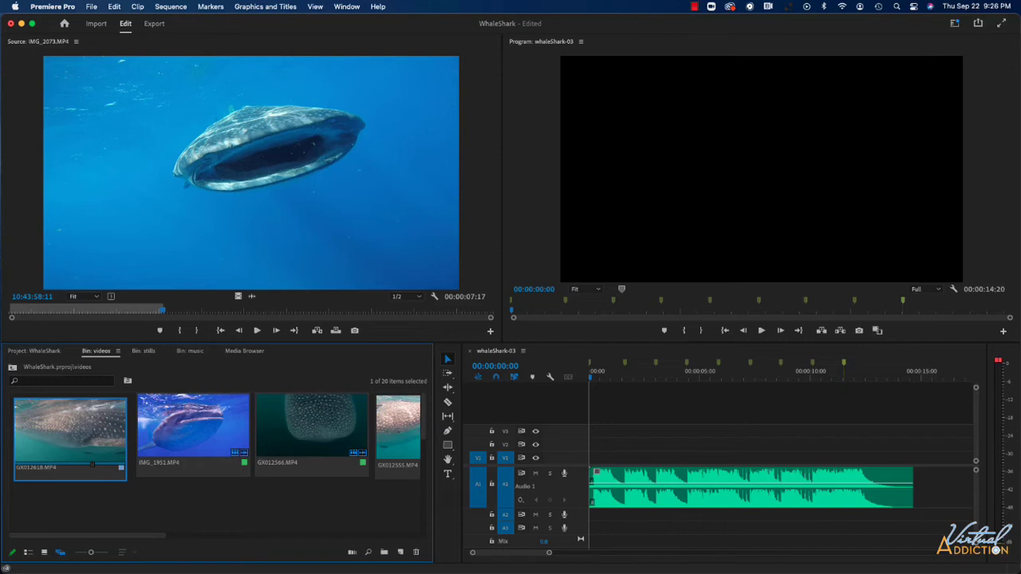
scroll(330, 418, right, 10)
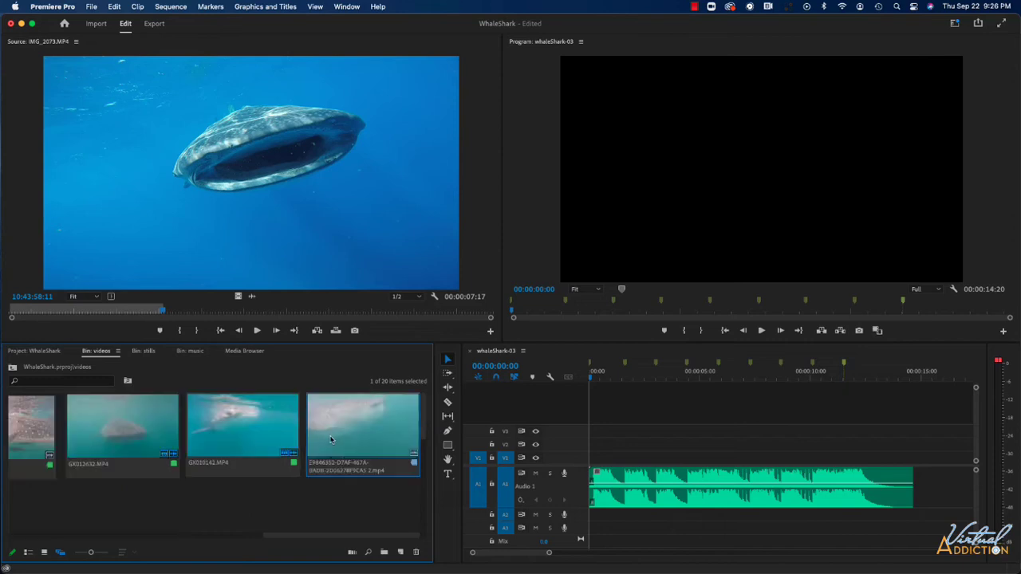
shift+click(326, 423)
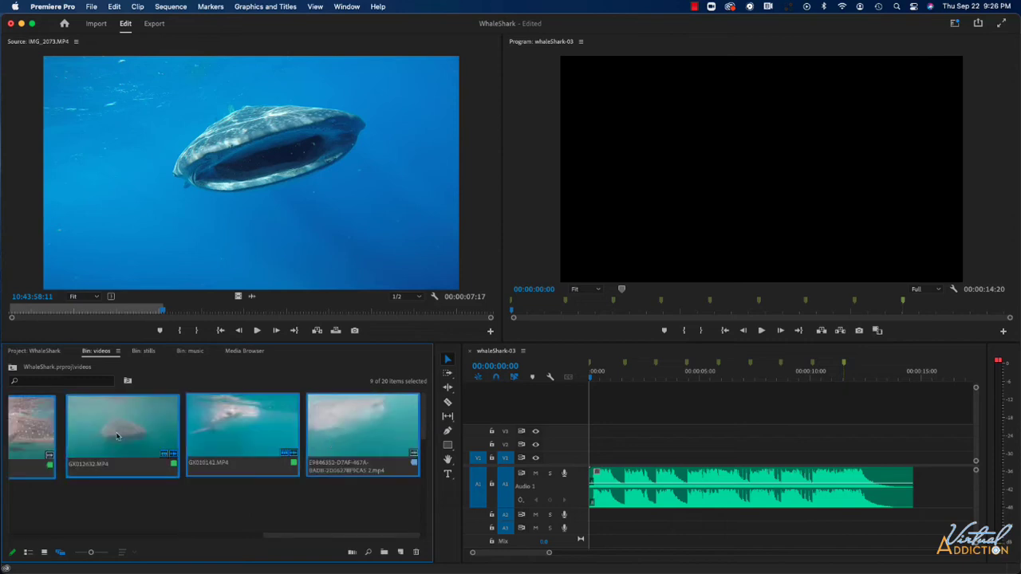
drag(281, 539, 2, 532)
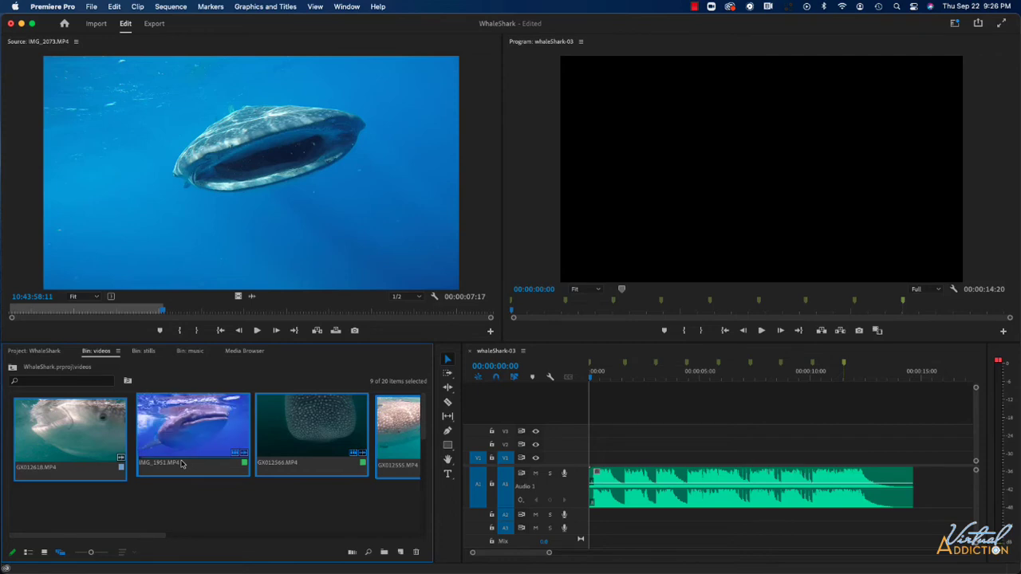
Step: Automate the selected clips to the sequence in selection order at unnumbered markers, using Overwrite Edit and ignoring audio
click(138, 7)
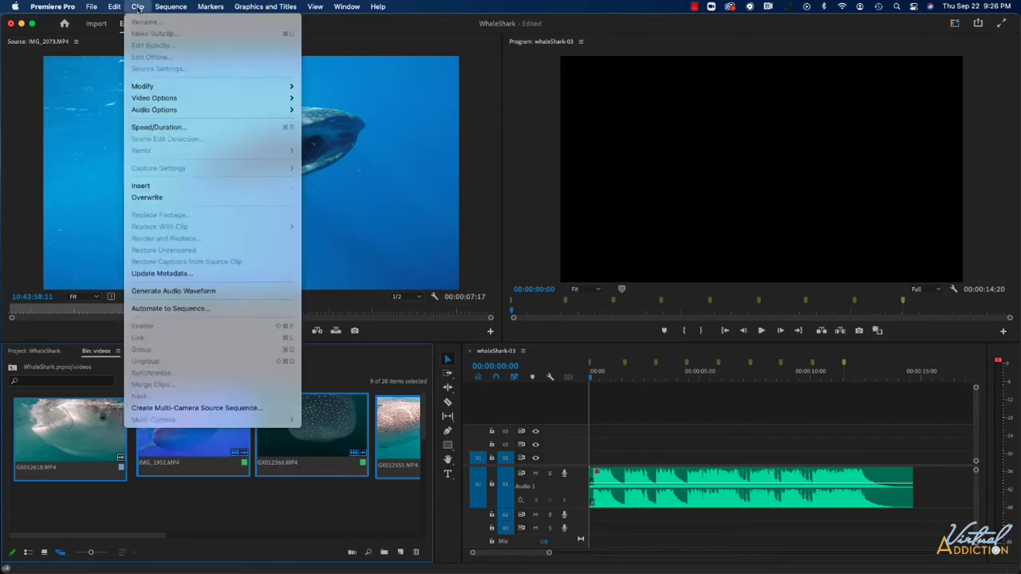
click(149, 311)
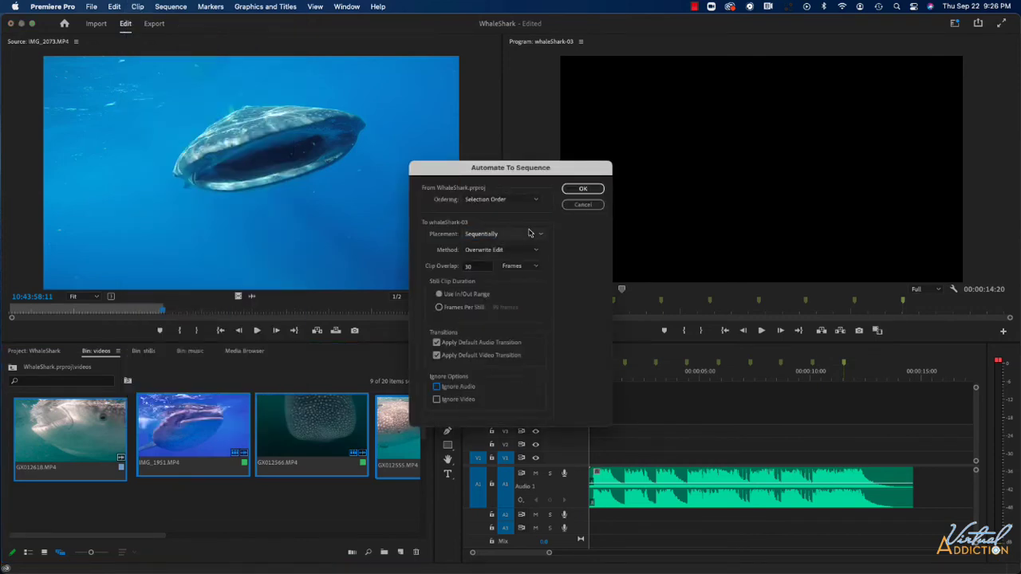
click(480, 201)
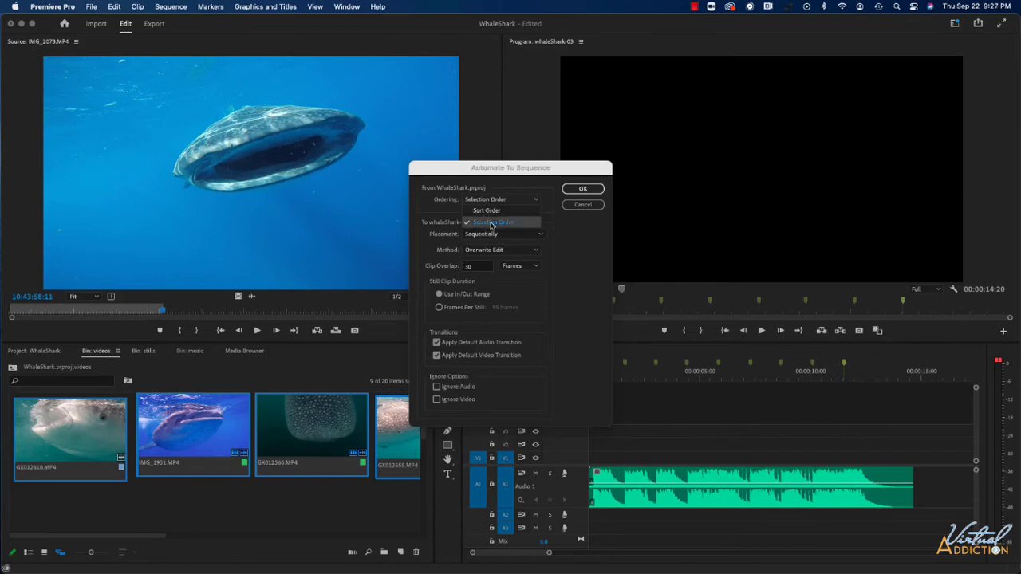
click(491, 222)
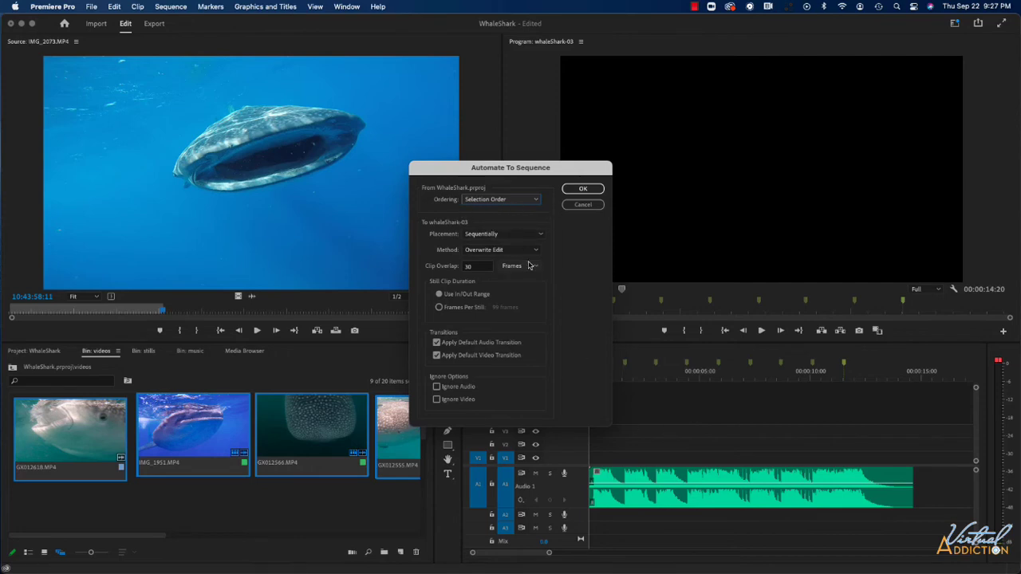
click(490, 235)
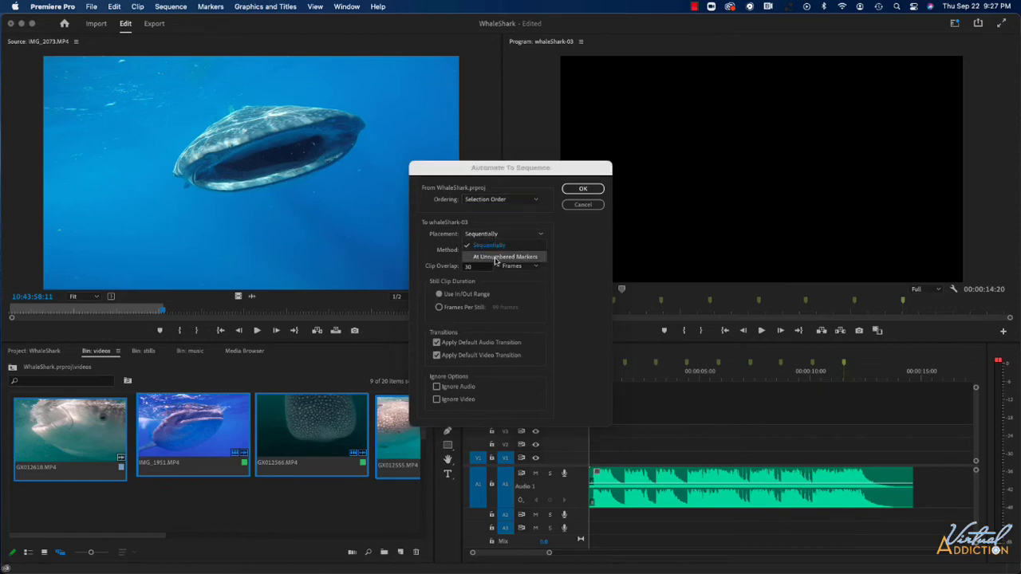
click(495, 256)
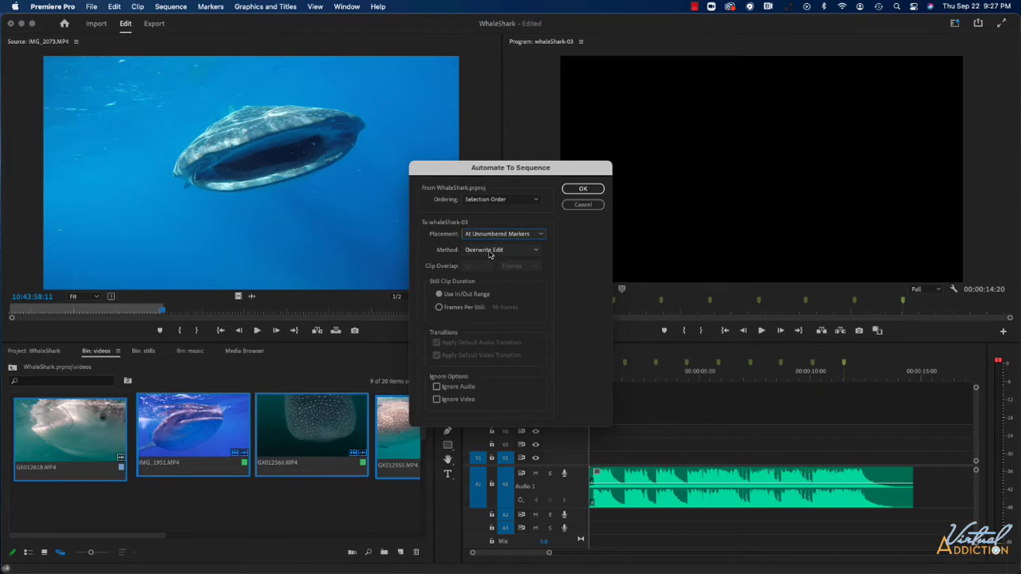
click(495, 250)
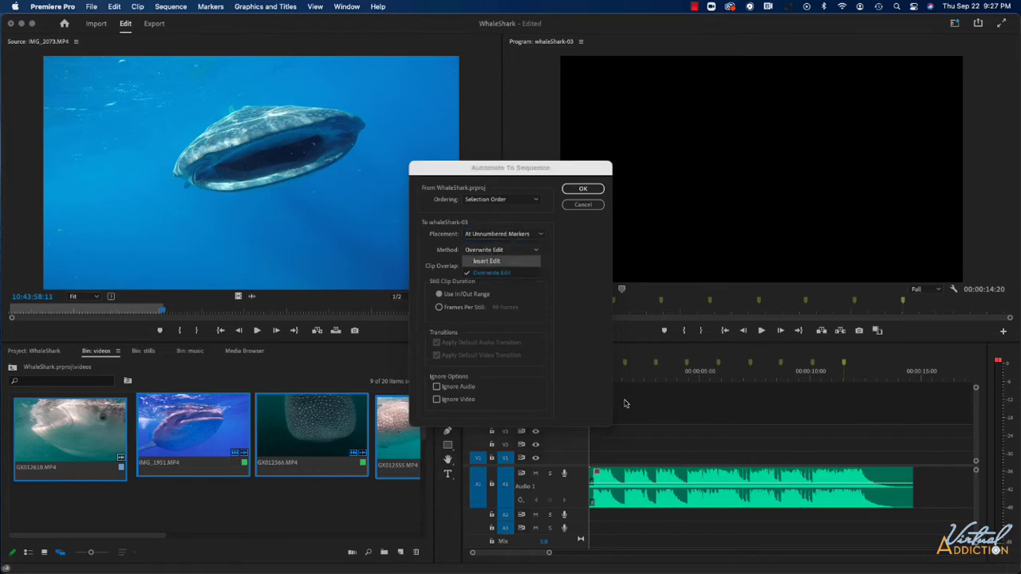
click(492, 273)
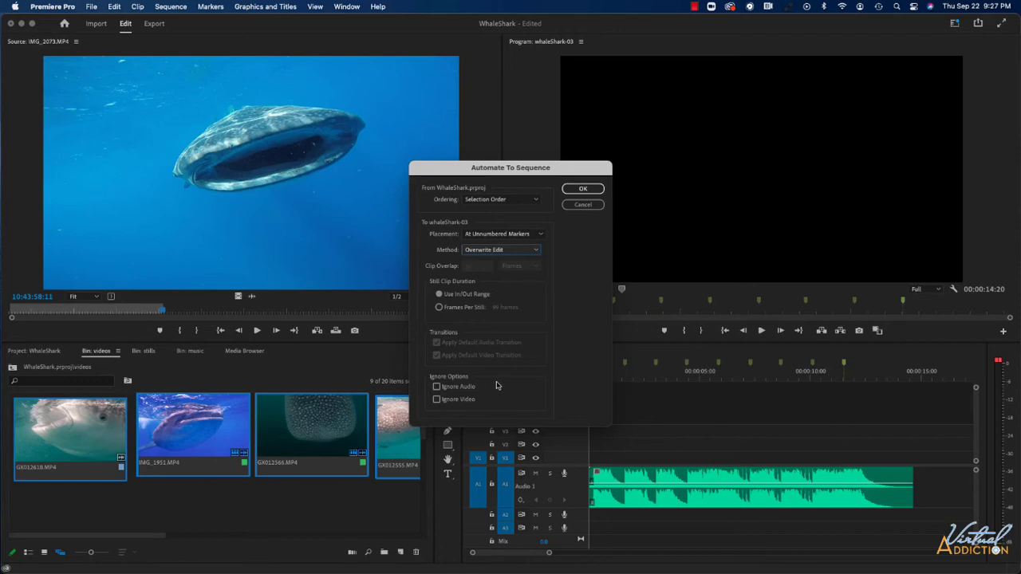
click(436, 387)
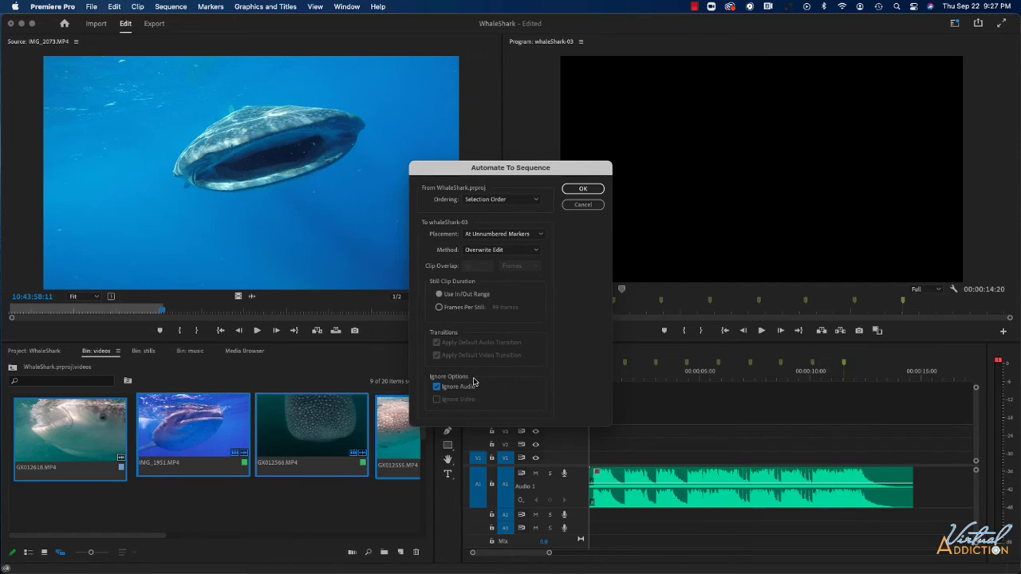
click(584, 190)
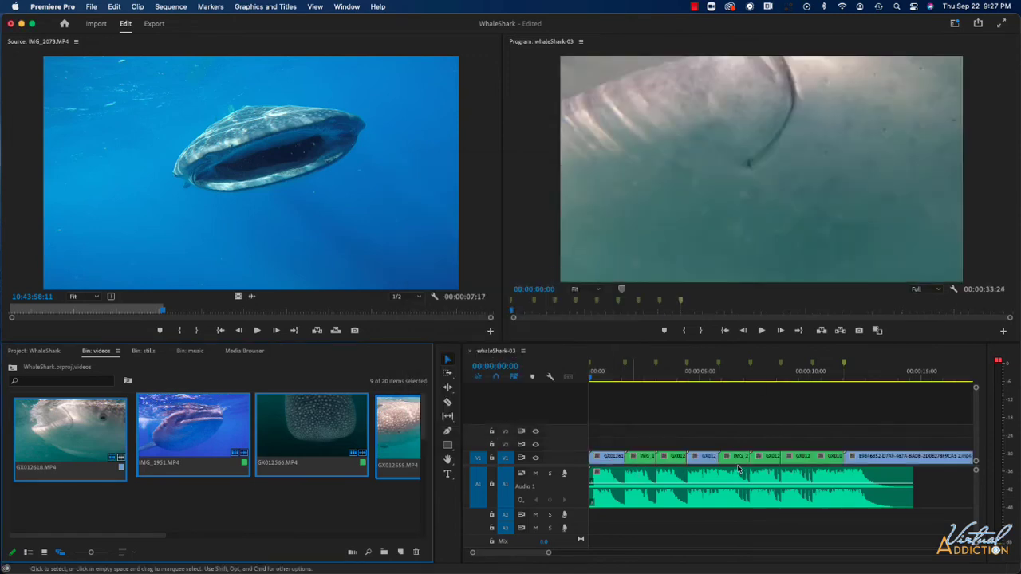
Step: Trim the end of the last video clip on V1 to match the music's end and fit the whole sequence in the timeline
scroll(764, 451, right, 3)
scroll(764, 452, right, 2)
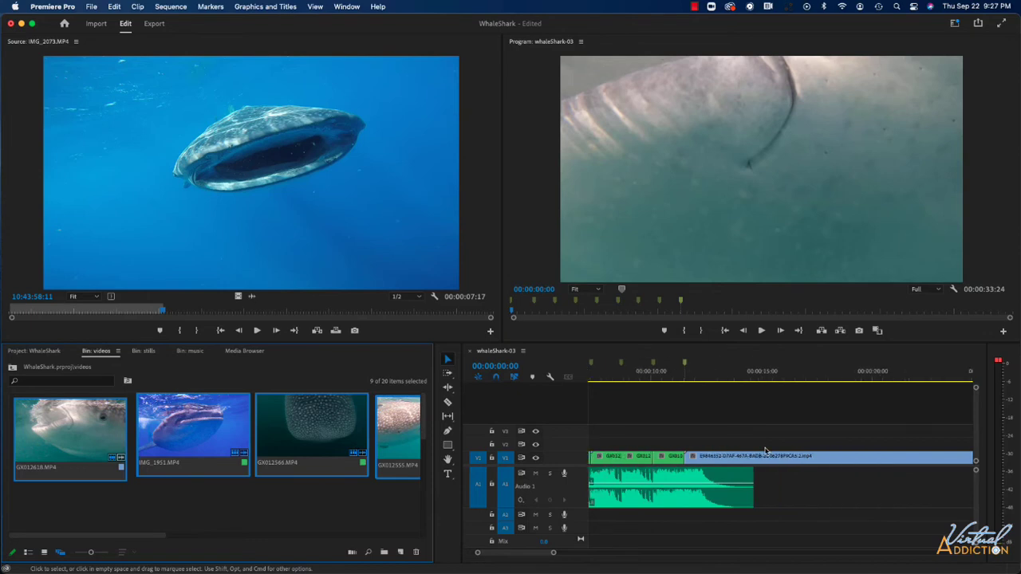
scroll(754, 462, right, 2)
scroll(754, 462, right, 2)
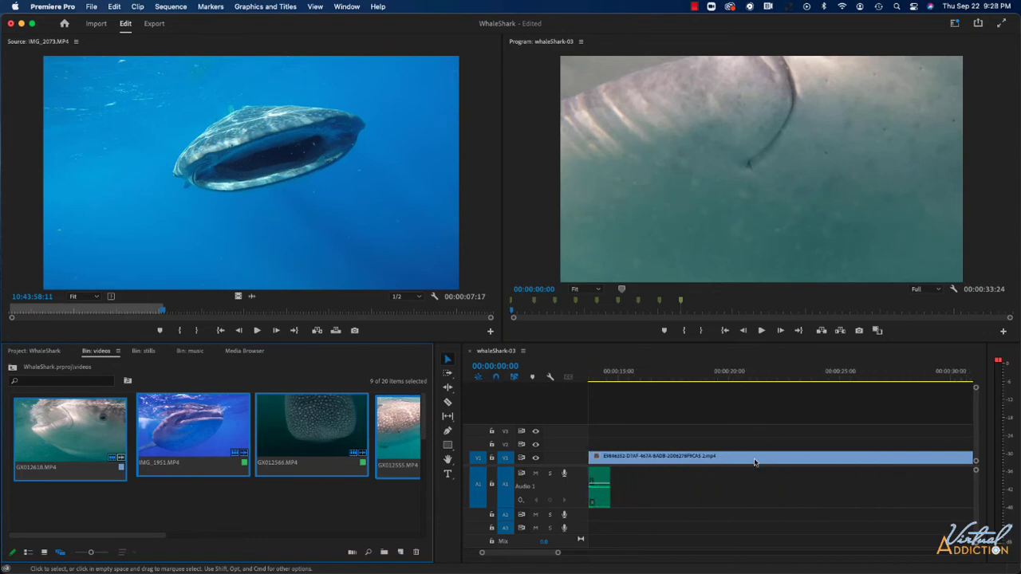
scroll(755, 462, right, 1)
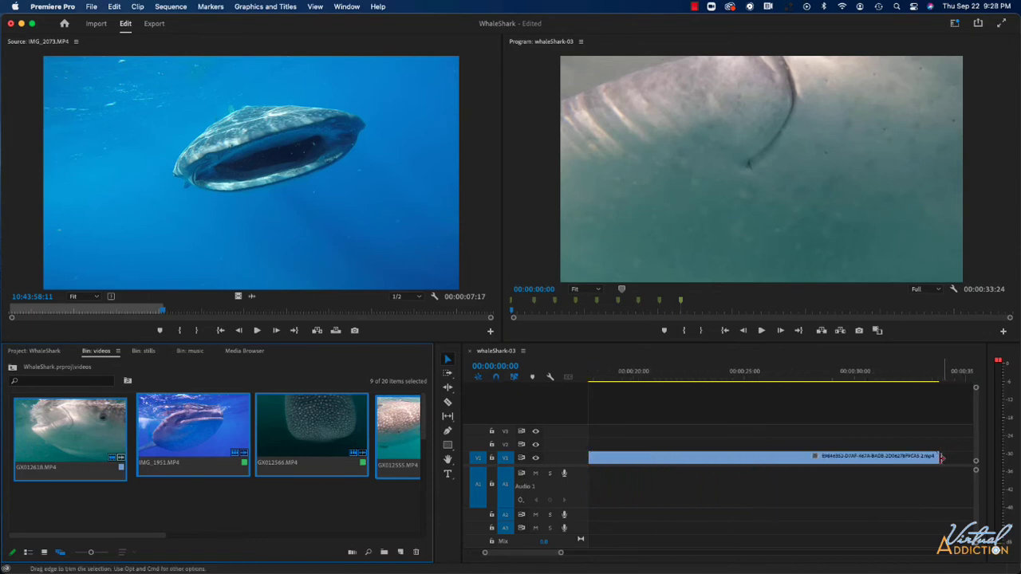
drag(934, 457, 645, 471)
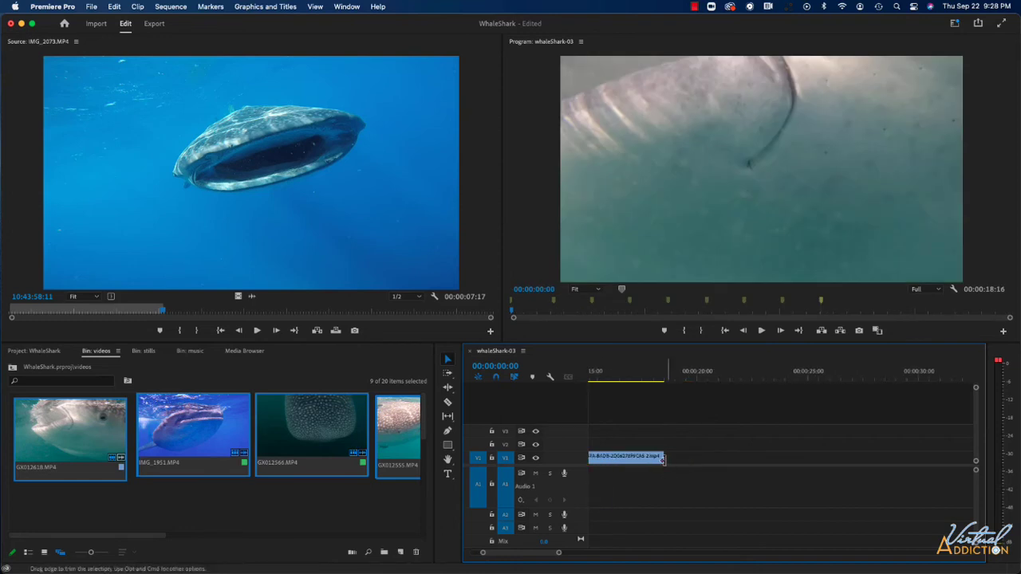
key(backslash)
drag(951, 457, 865, 456)
key(backslash)
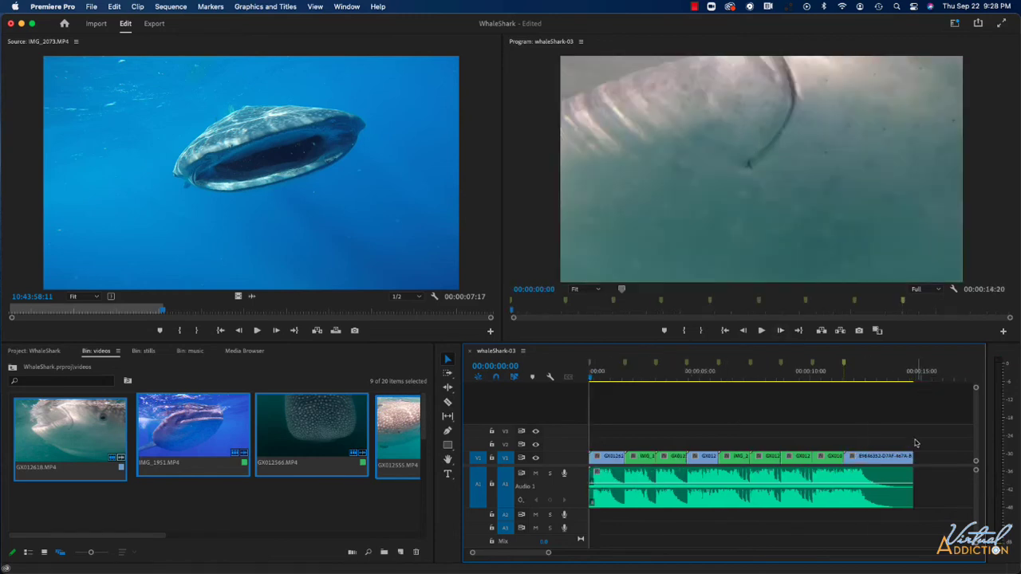
Step: Scale all the video clips on V1 to the frame size and place the playhead over the second clip
drag(923, 445, 608, 455)
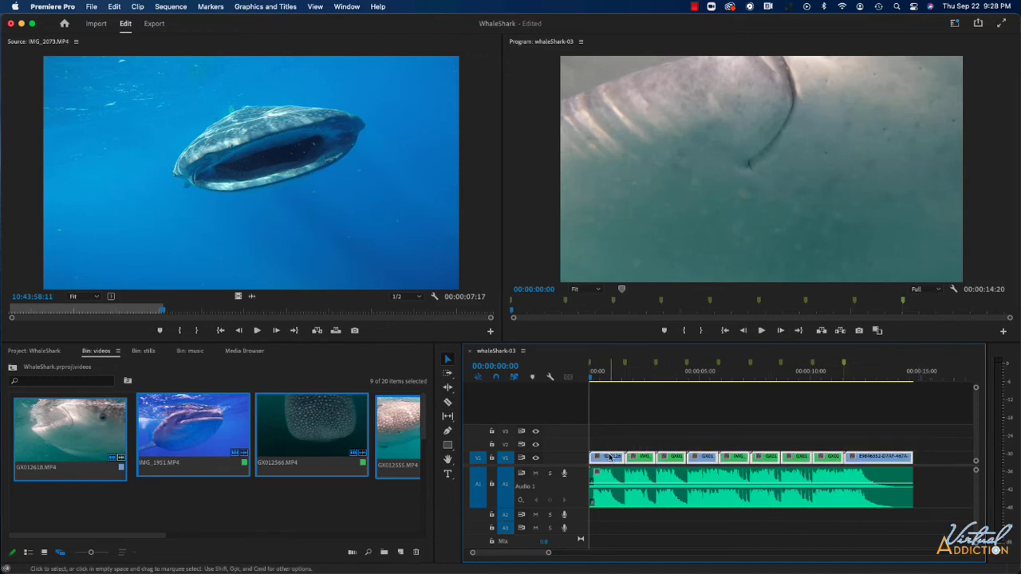
right_click(609, 457)
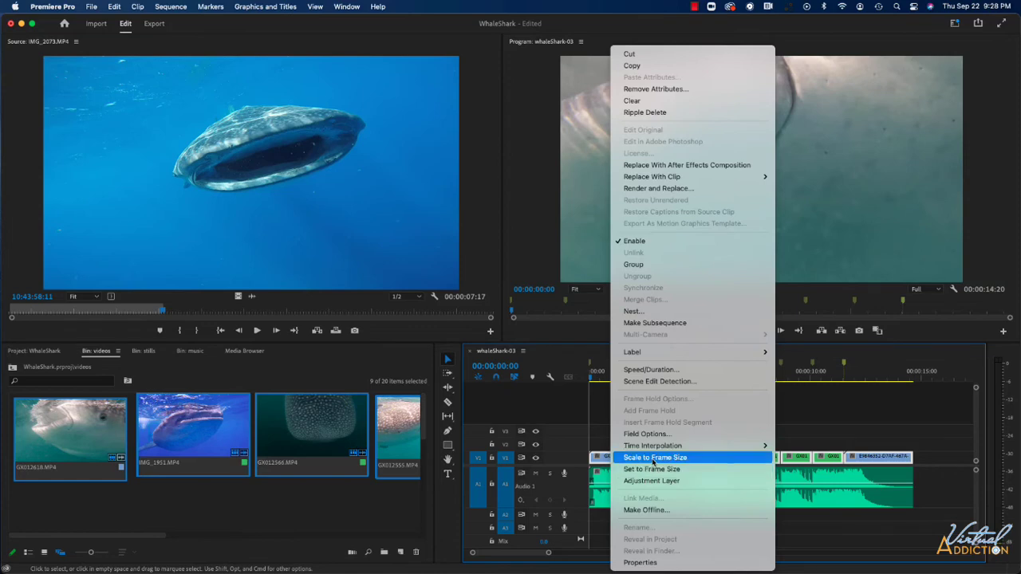
click(654, 458)
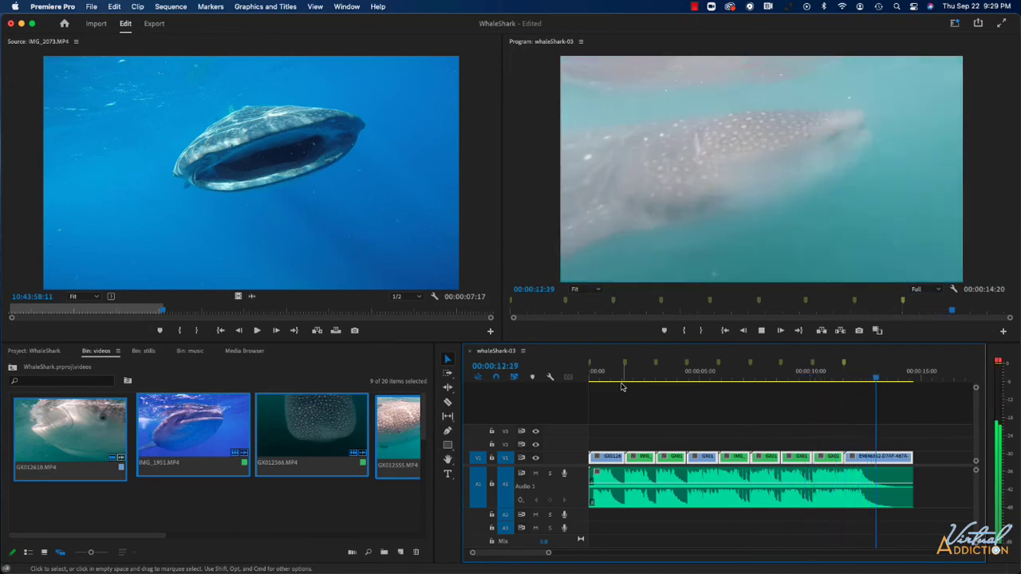
click(622, 387)
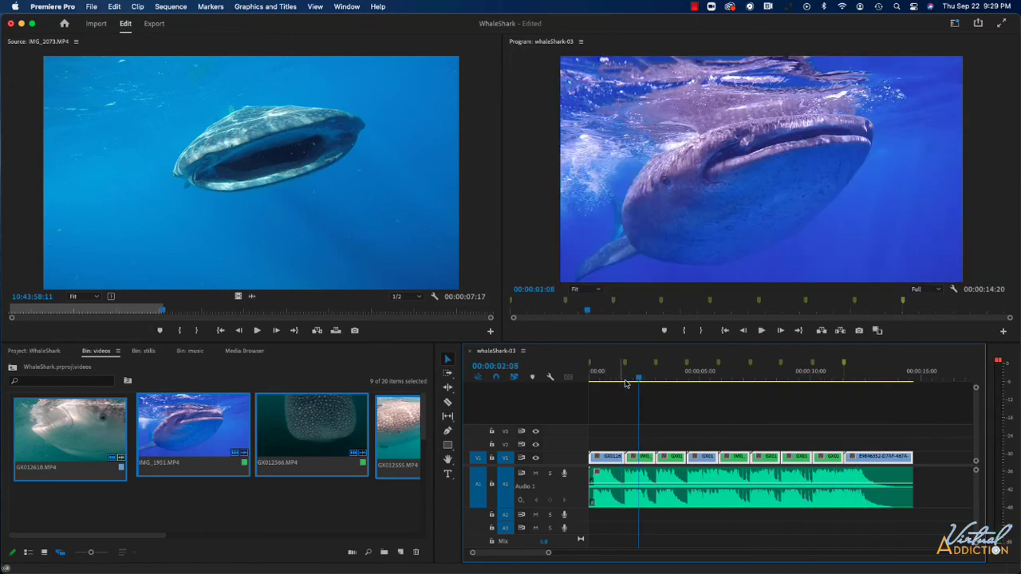